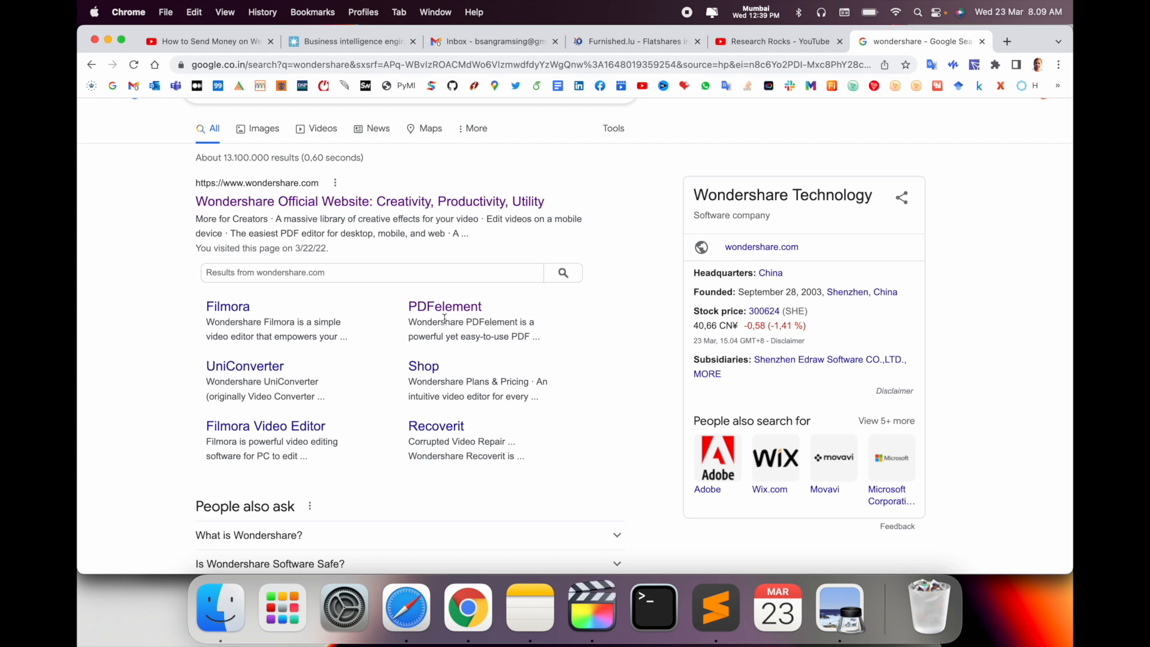
Open the PDFelement product page, browse it, and download the Mac installer .dmg
click(463, 308)
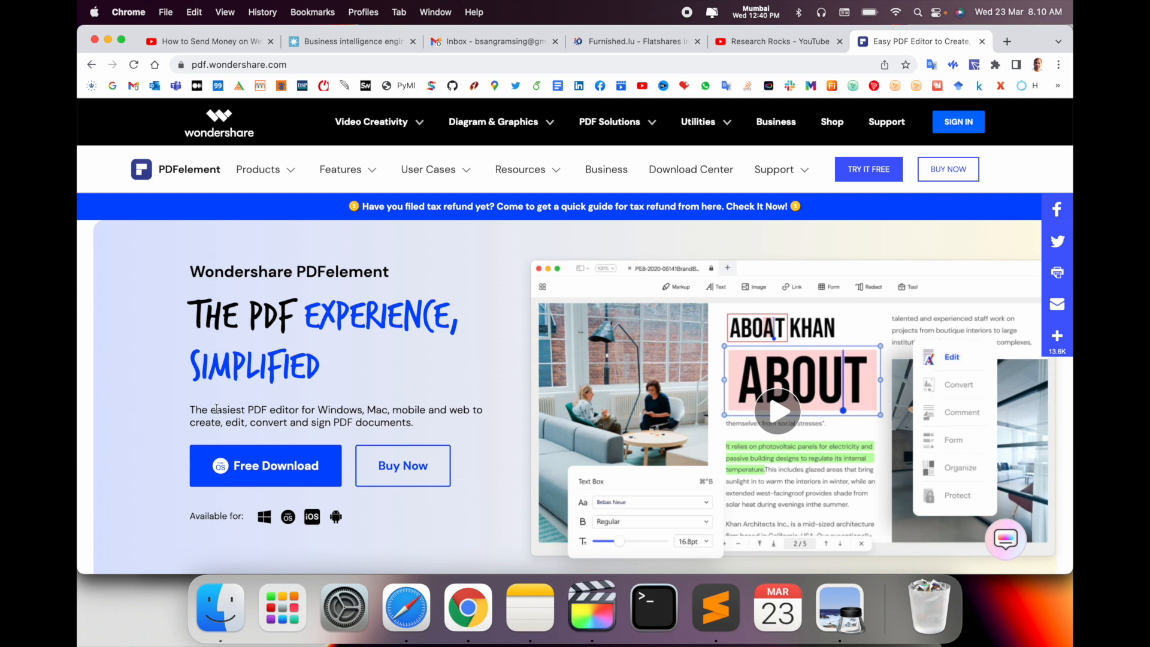
scroll(311, 413, down, 1)
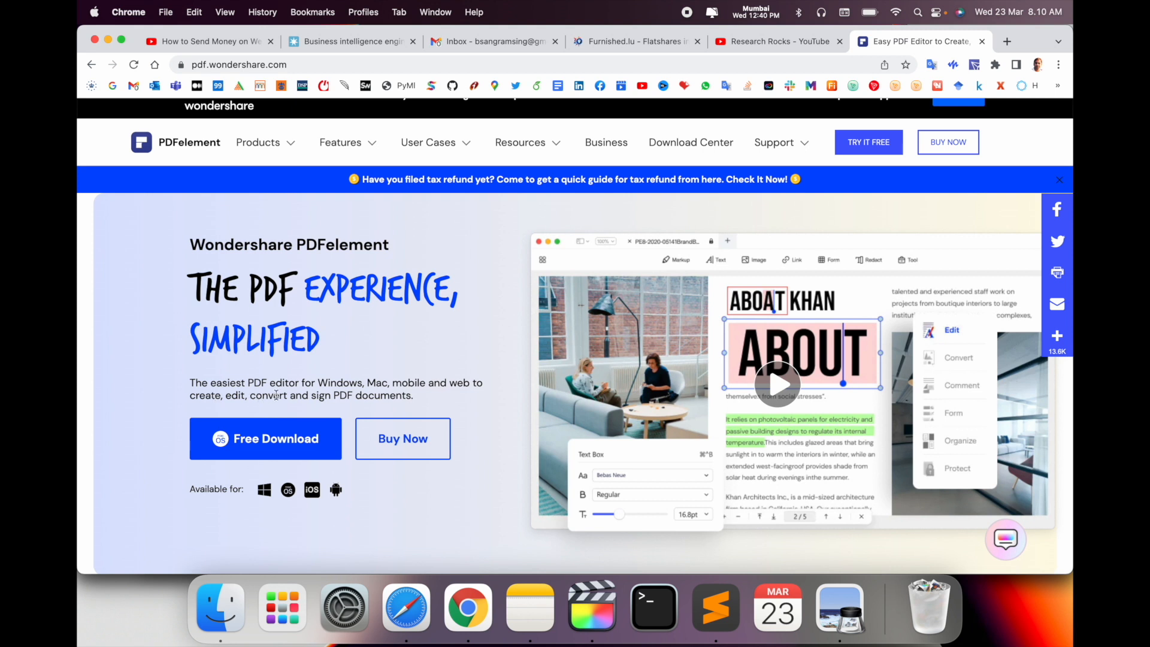
scroll(276, 395, down, 5)
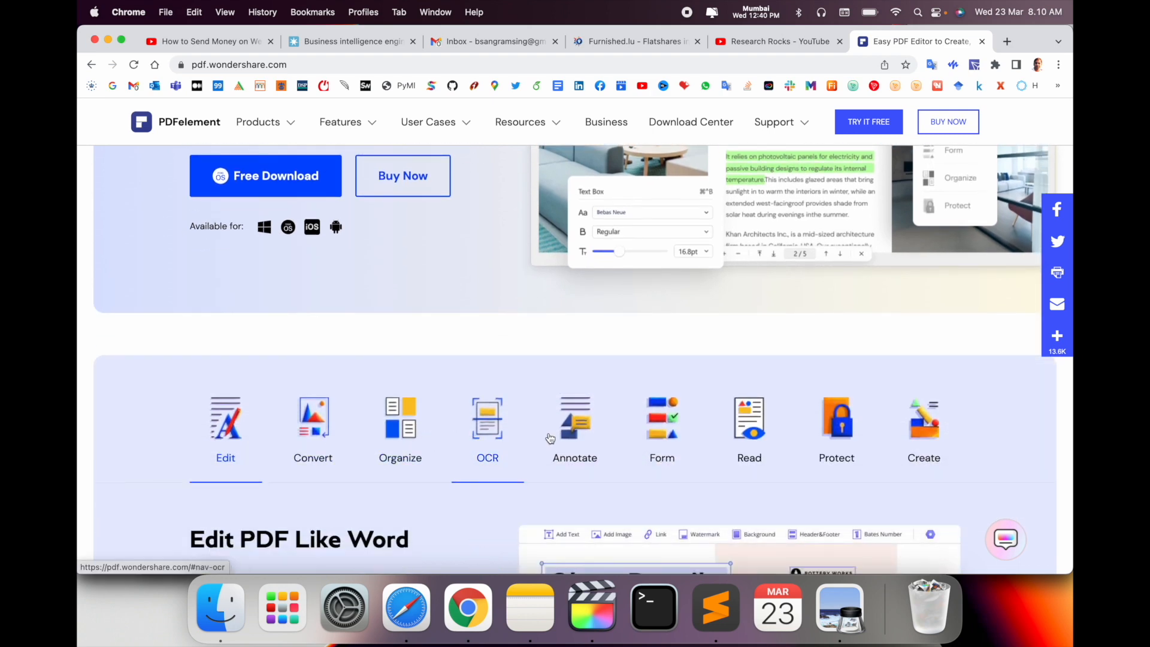
scroll(576, 438, down, 2)
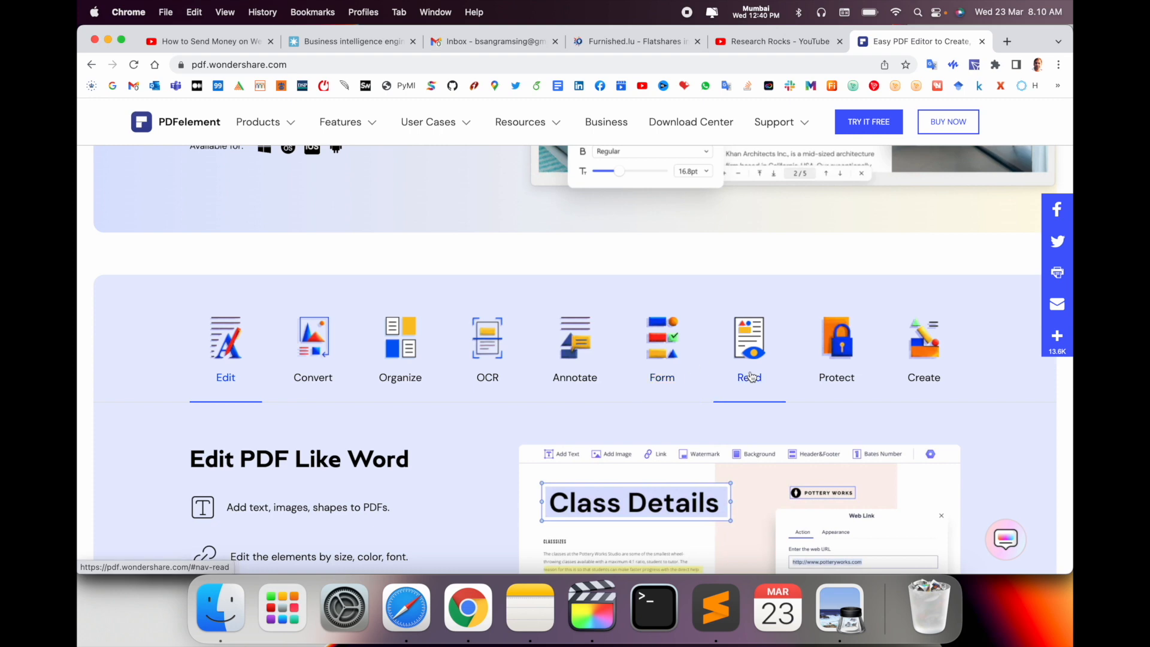
scroll(622, 328, down, 8)
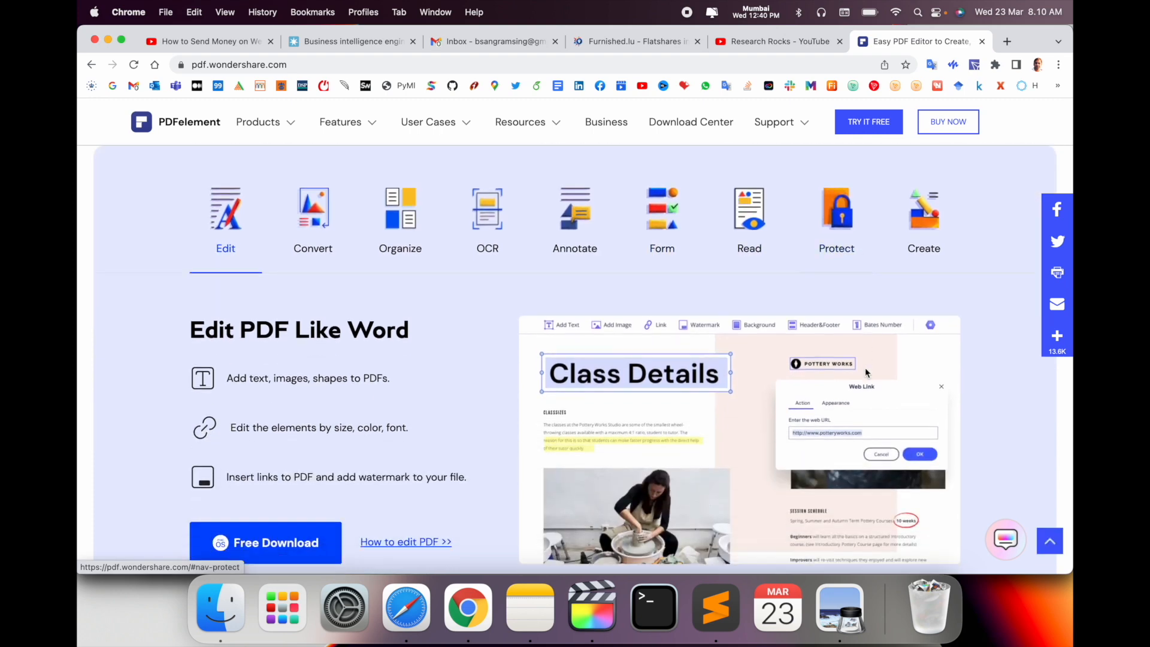
scroll(676, 283, down, 10)
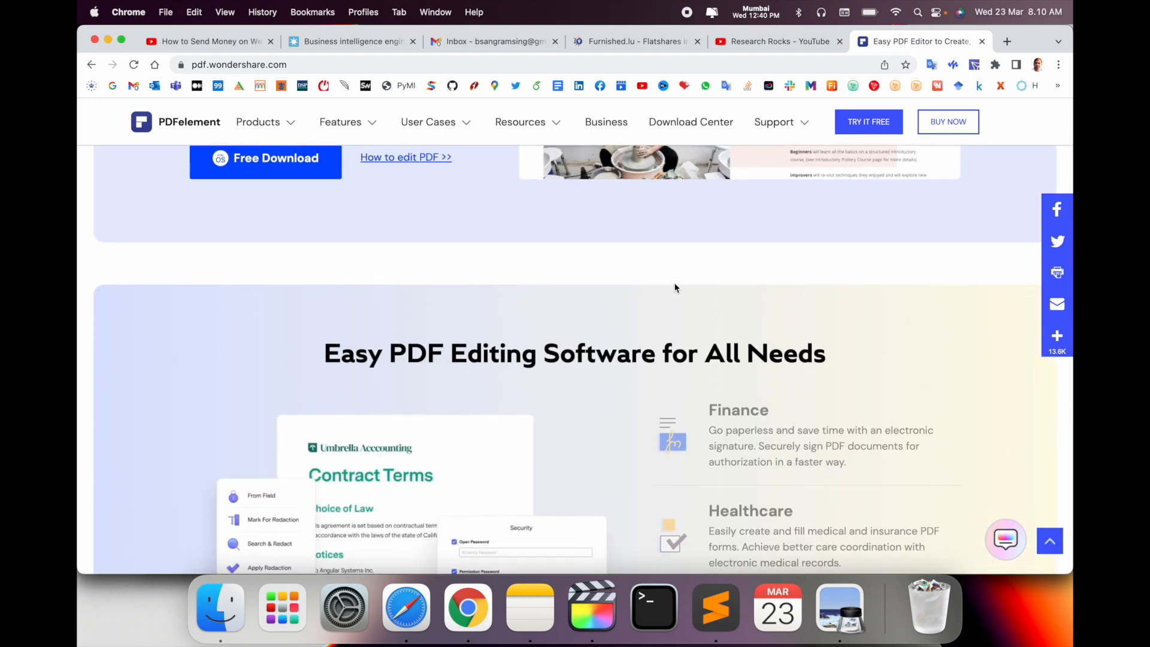
scroll(676, 288, up, 10)
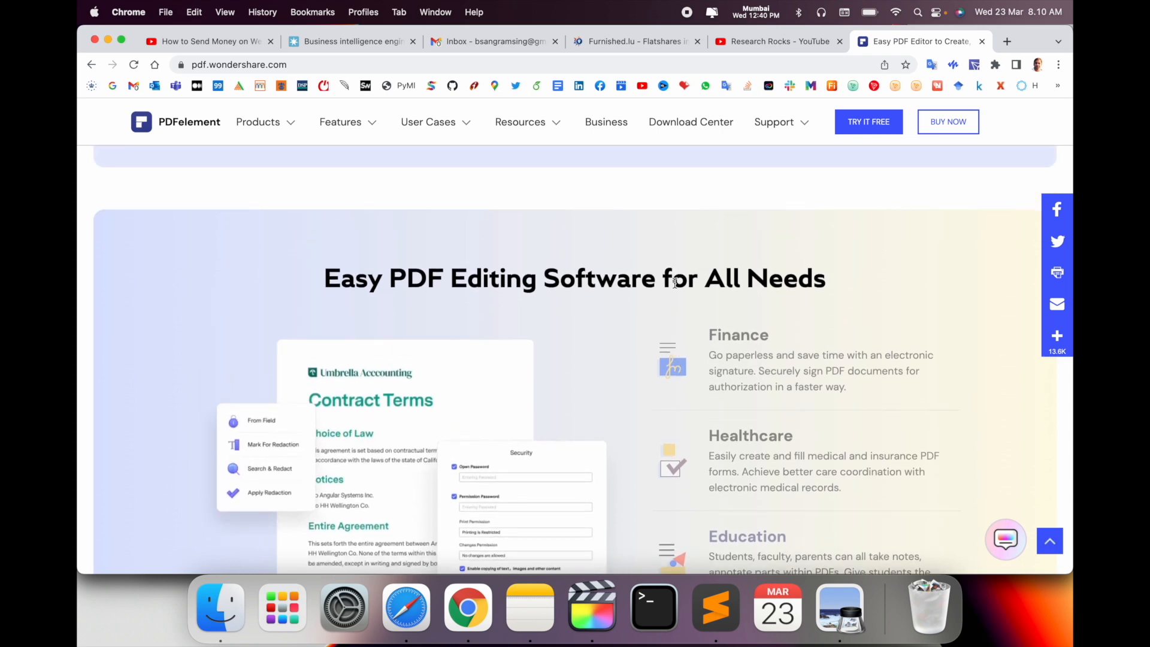
scroll(676, 287, up, 12)
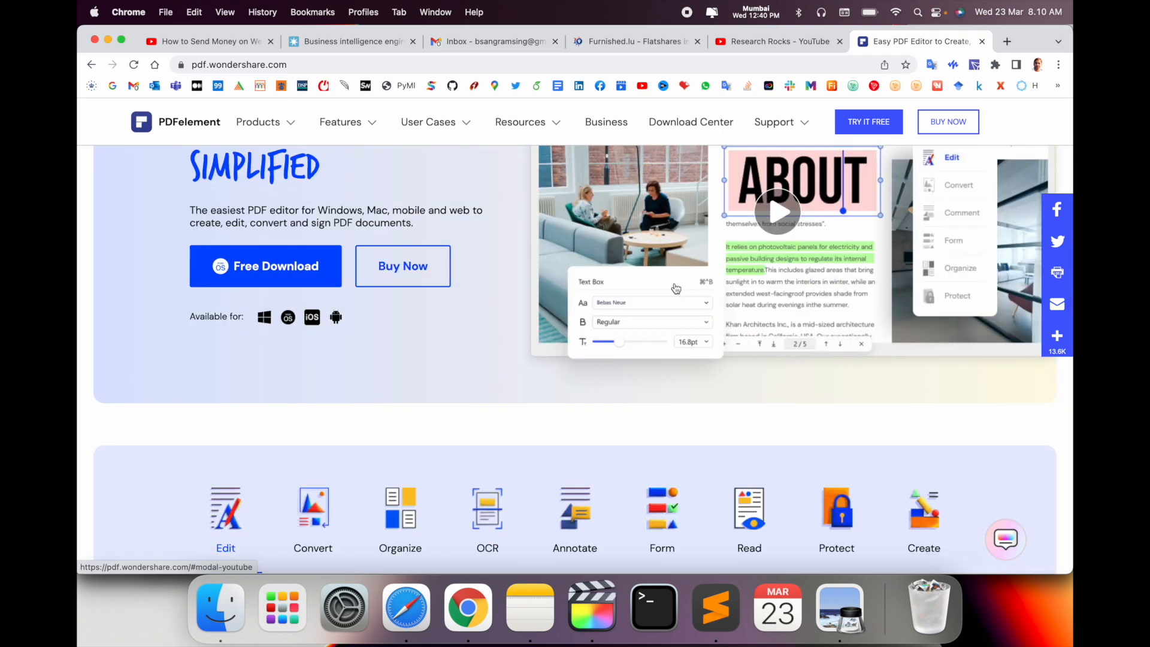
scroll(380, 366, up, 1)
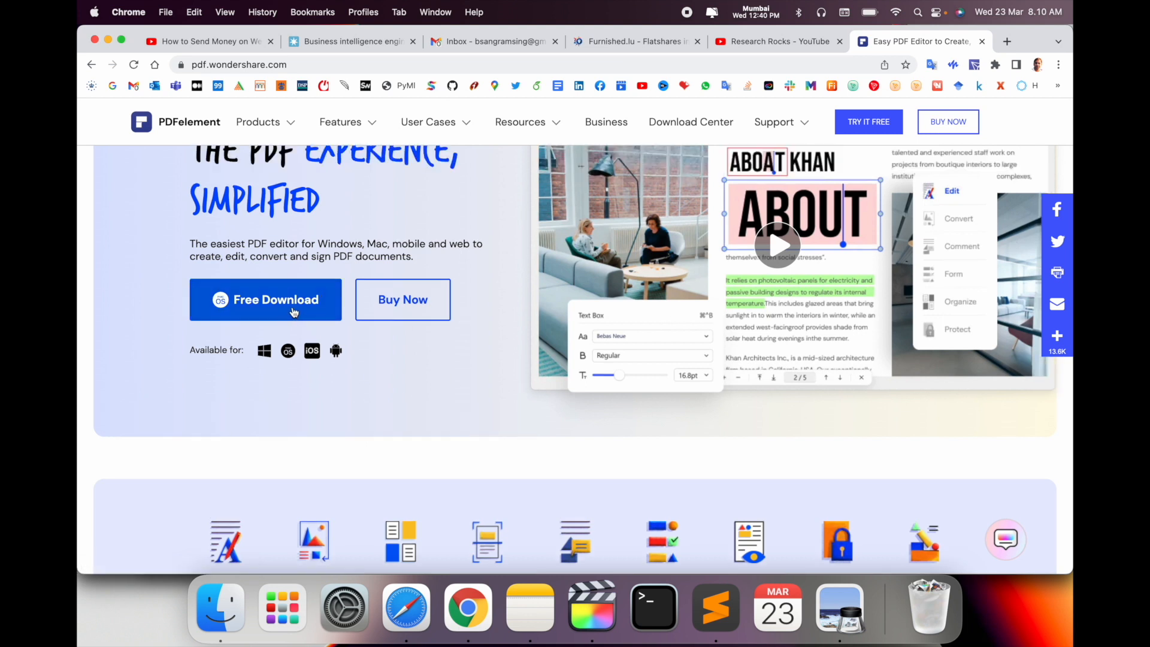
click(294, 312)
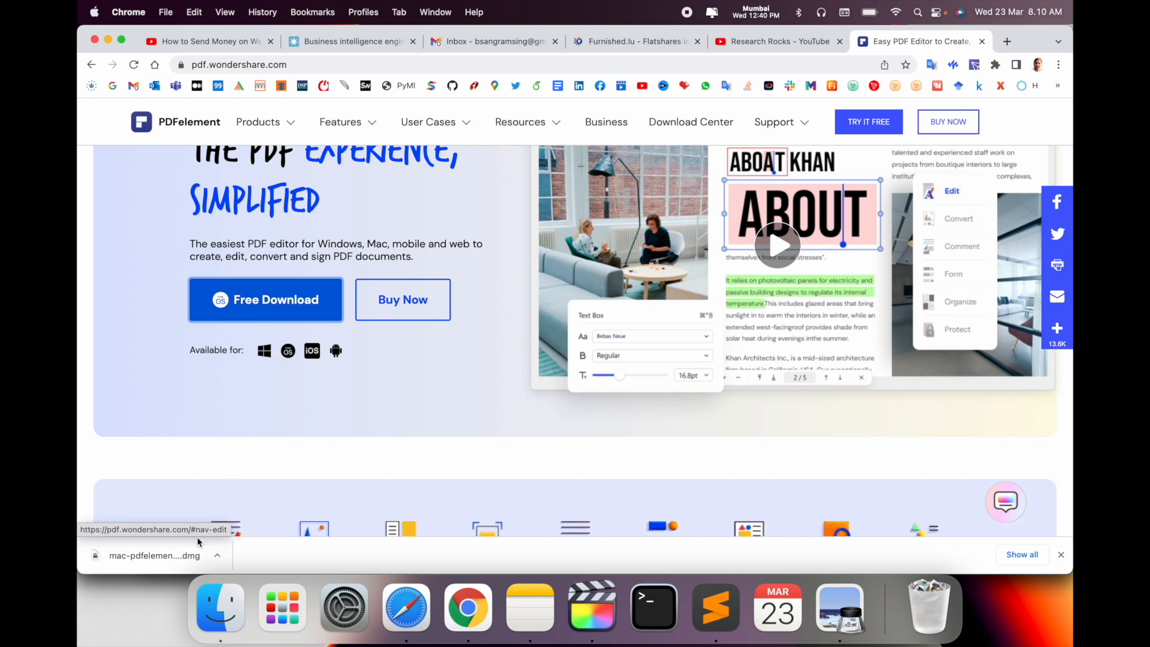
Reinstall PDFelement from the downloaded .dmg, accepting the licence and the security prompt
click(169, 556)
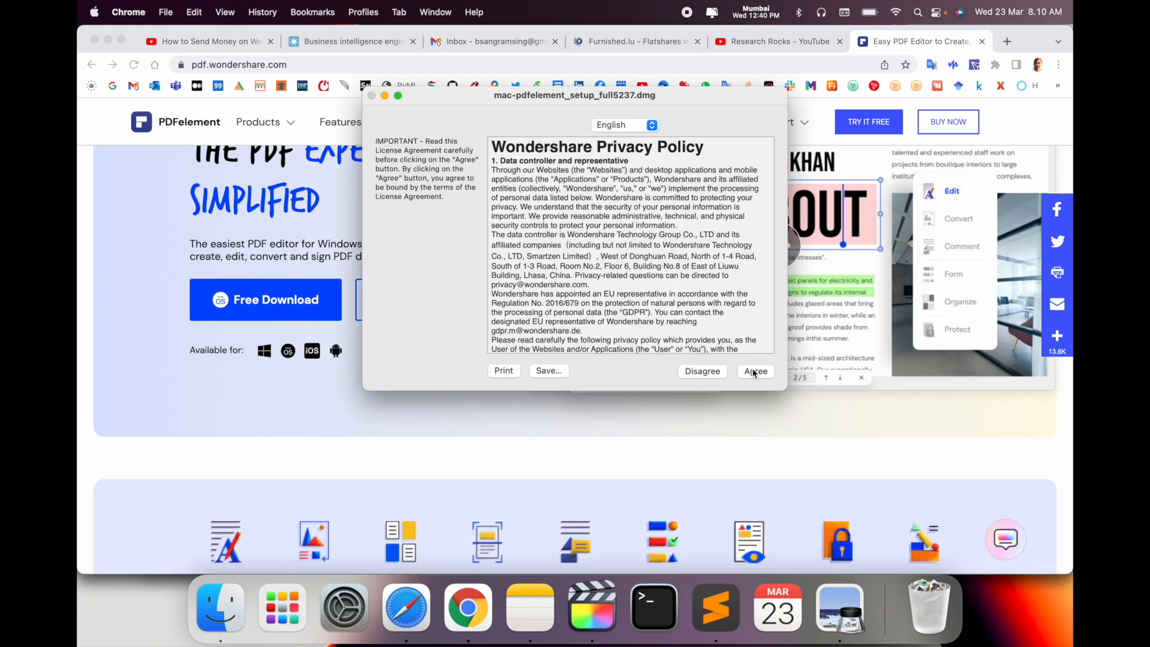
click(755, 372)
double_click(580, 386)
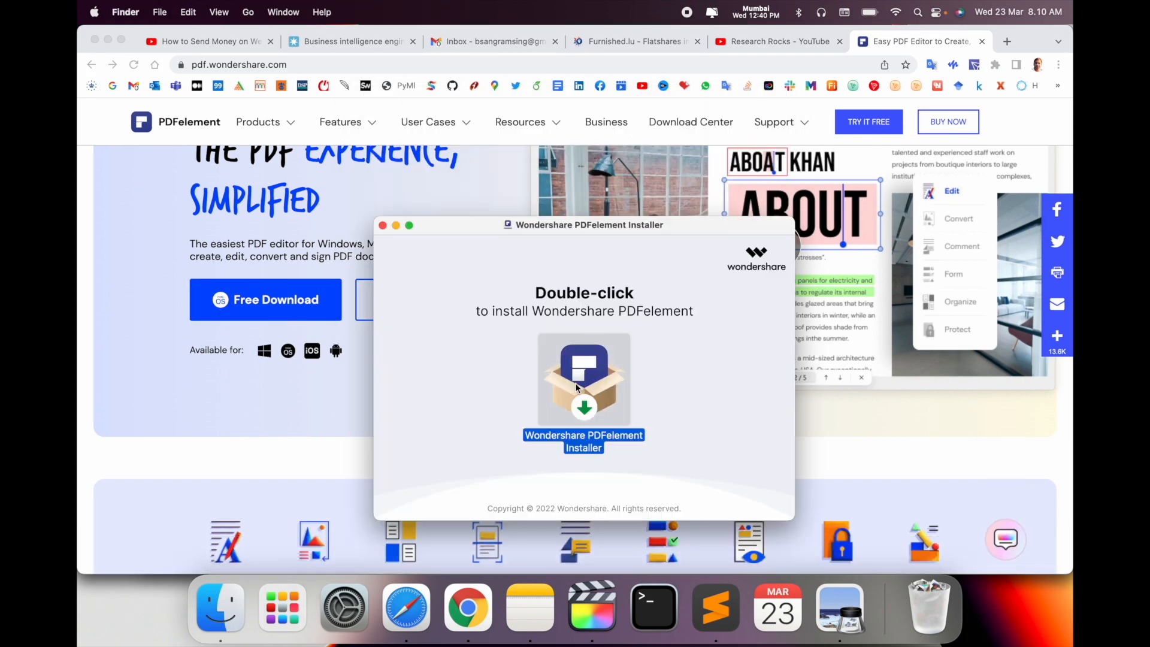
click(581, 262)
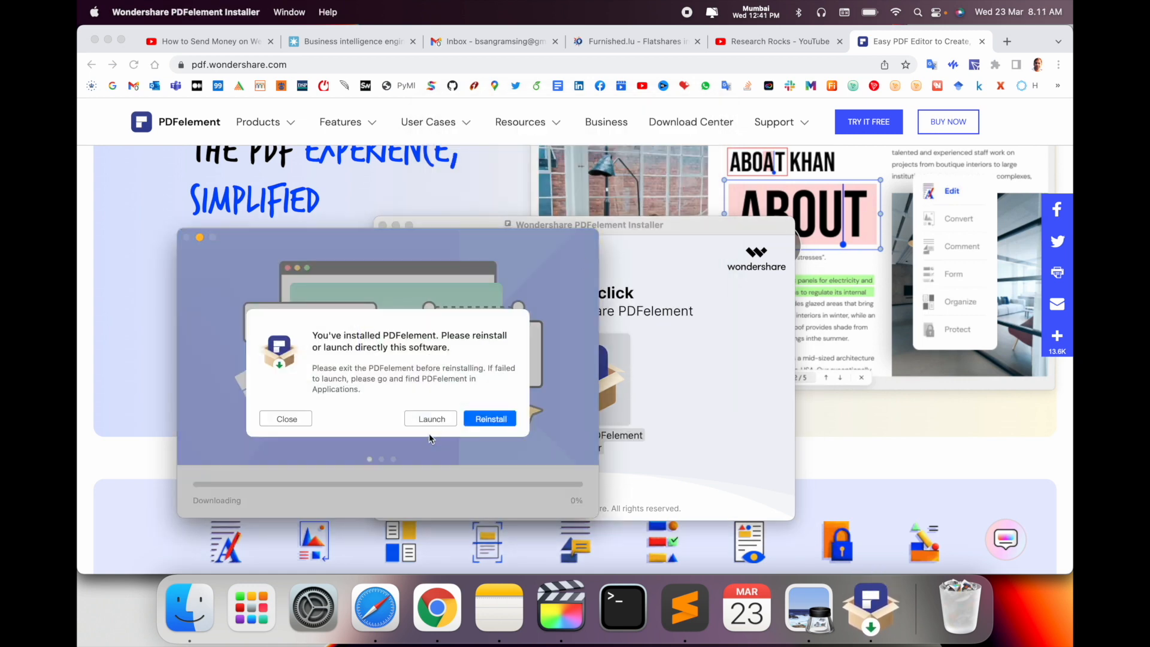
click(502, 421)
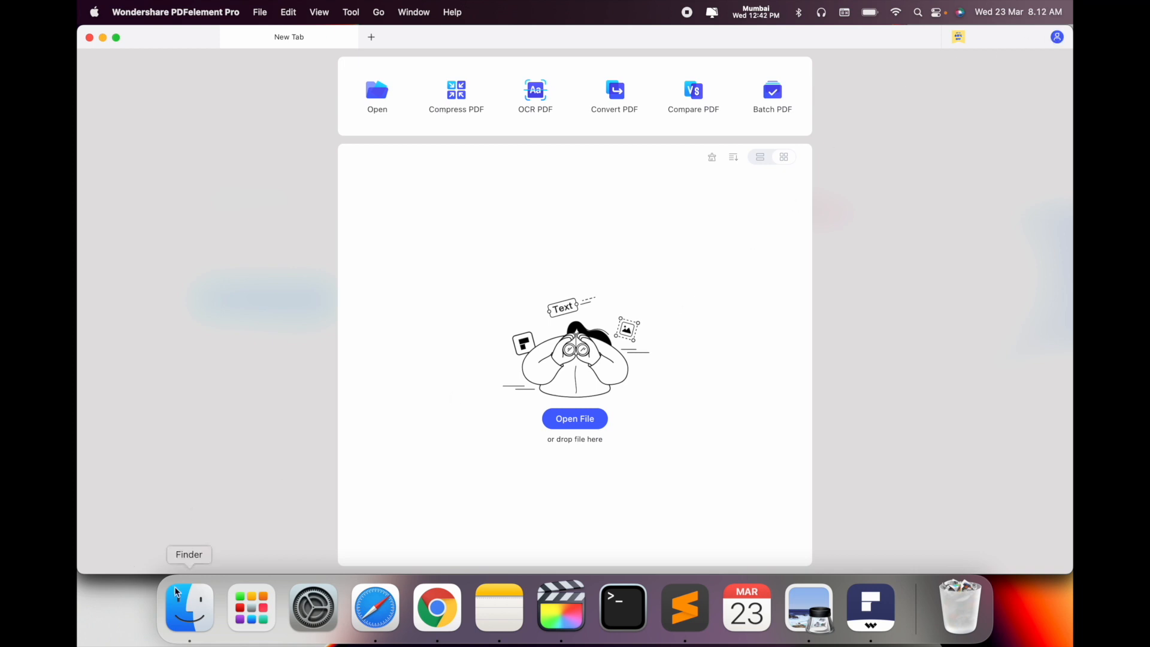
Open DEMO.pdf from the Downloads folder in Preview
click(186, 607)
click(189, 238)
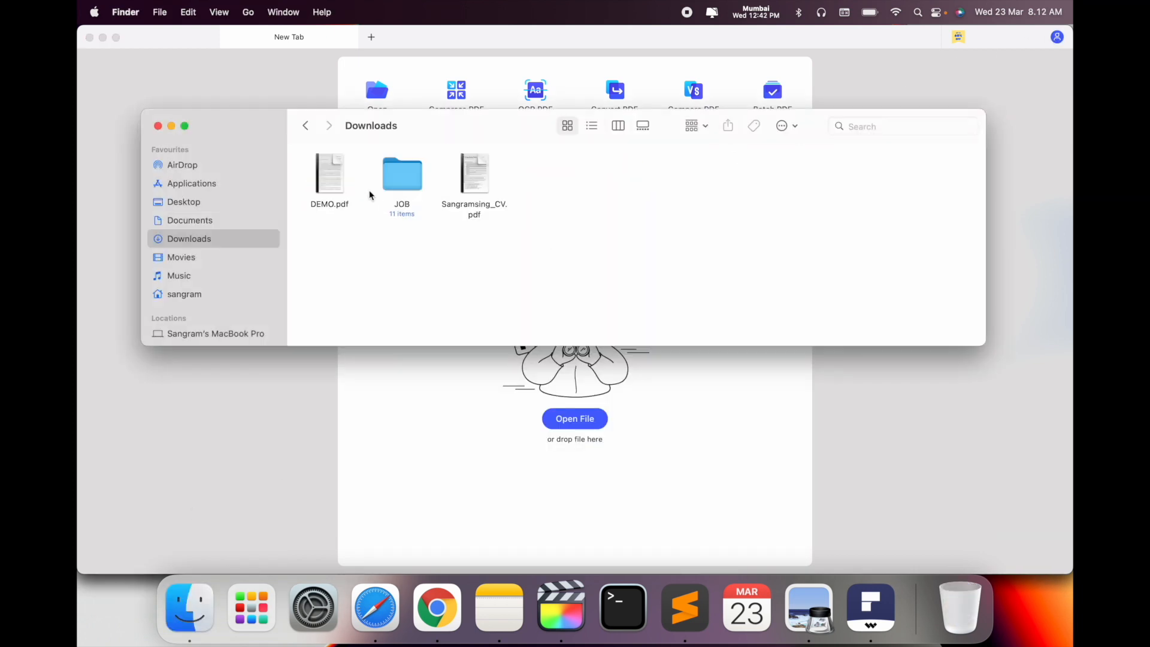
right_click(327, 157)
mouse_move(418, 192)
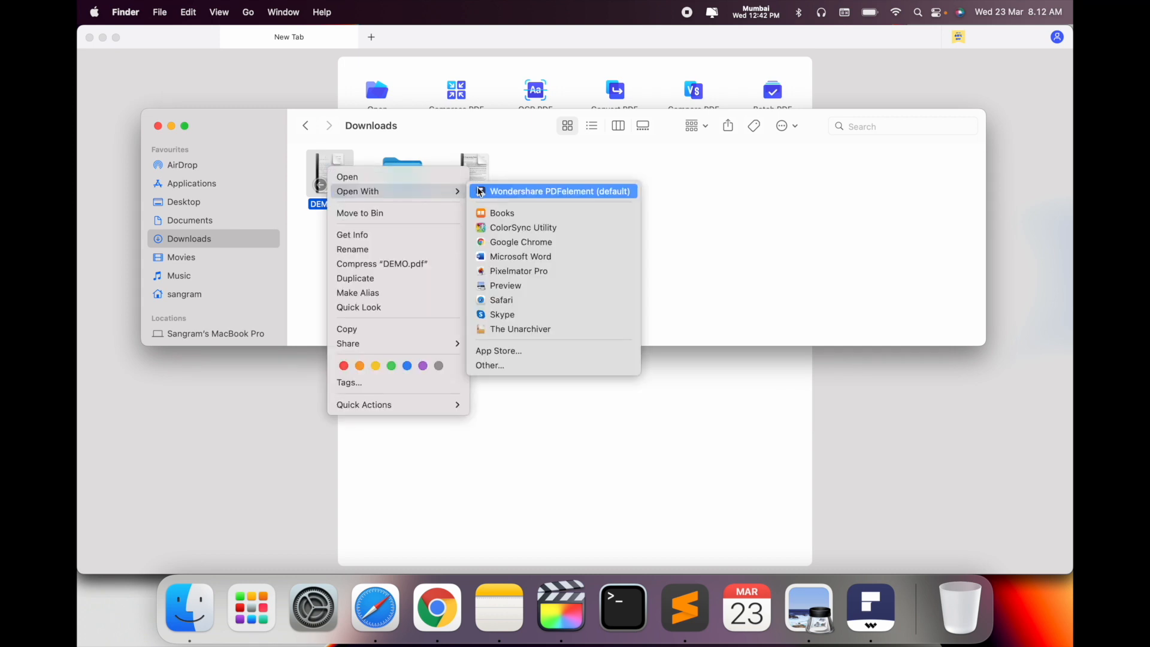
click(526, 286)
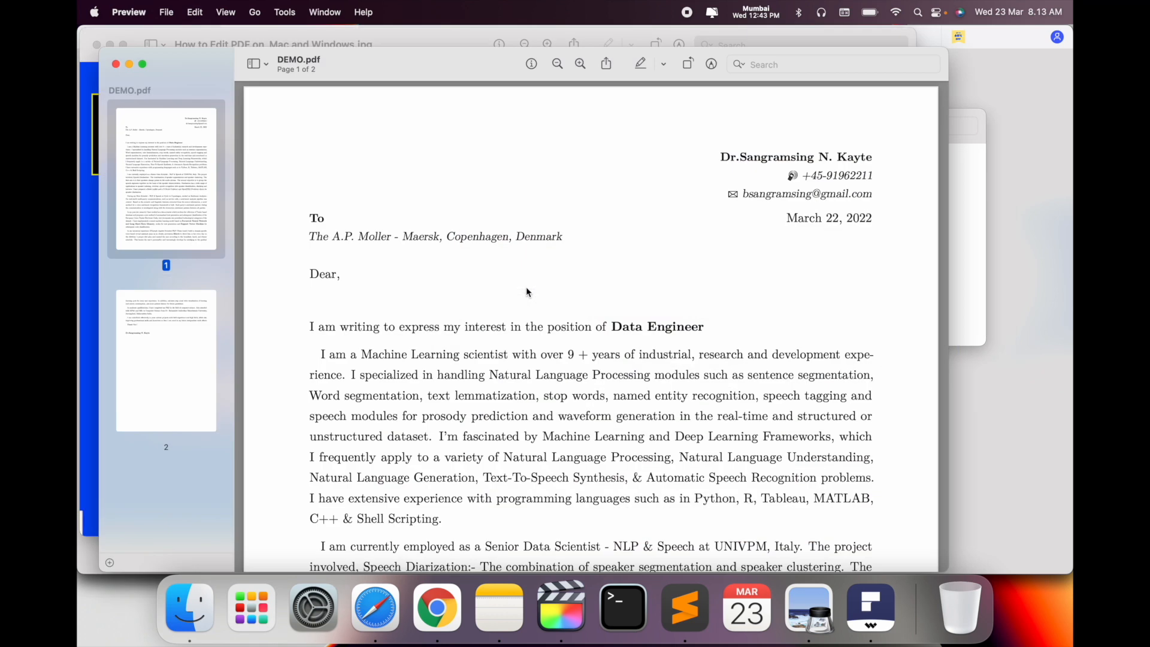
Close the extra image window and return to PDFelement
click(98, 44)
scroll(437, 194, down, 5)
scroll(437, 195, up, 5)
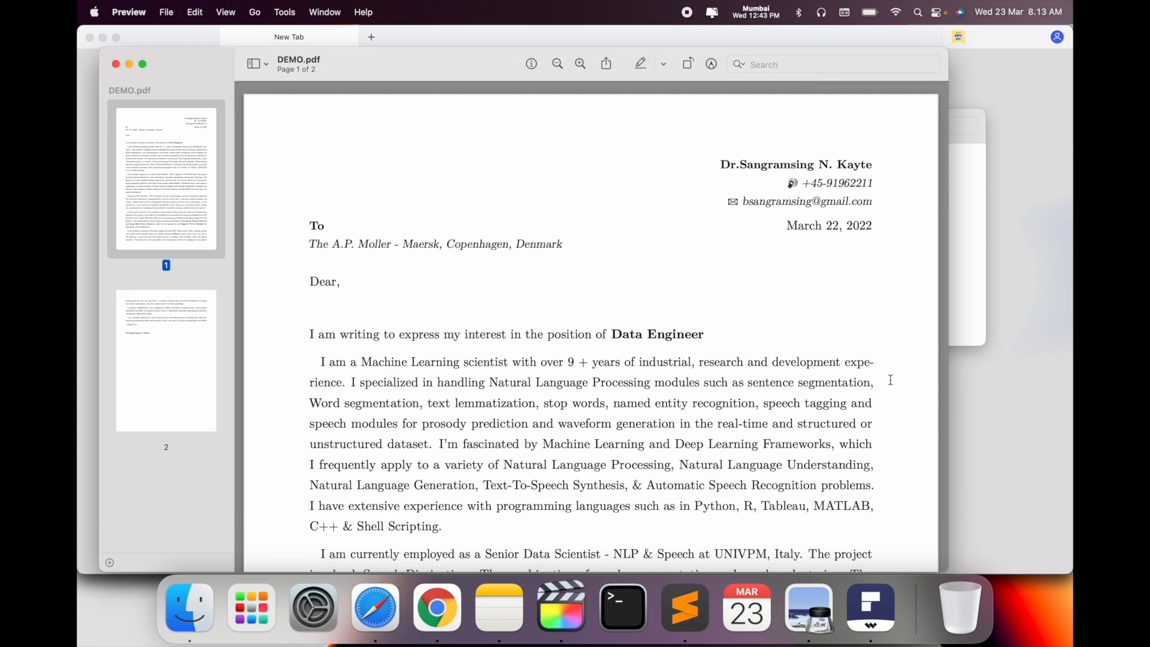
click(873, 579)
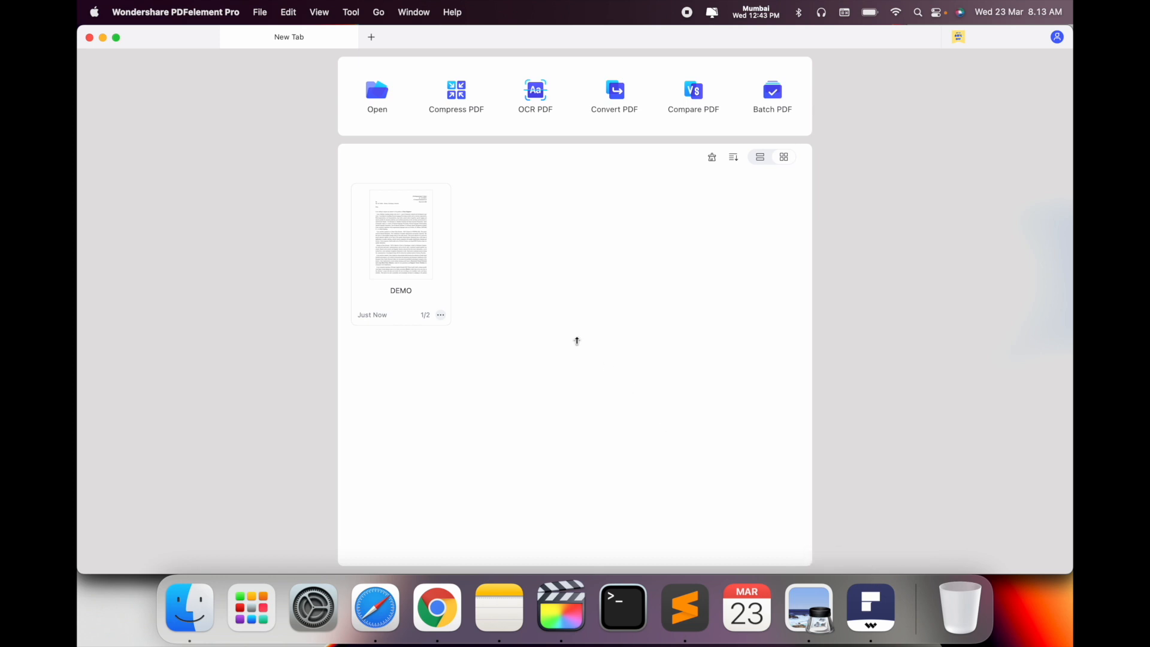
Open DEMO.pdf in Text edit mode and undo an accidental change to the opening line
double_click(412, 249)
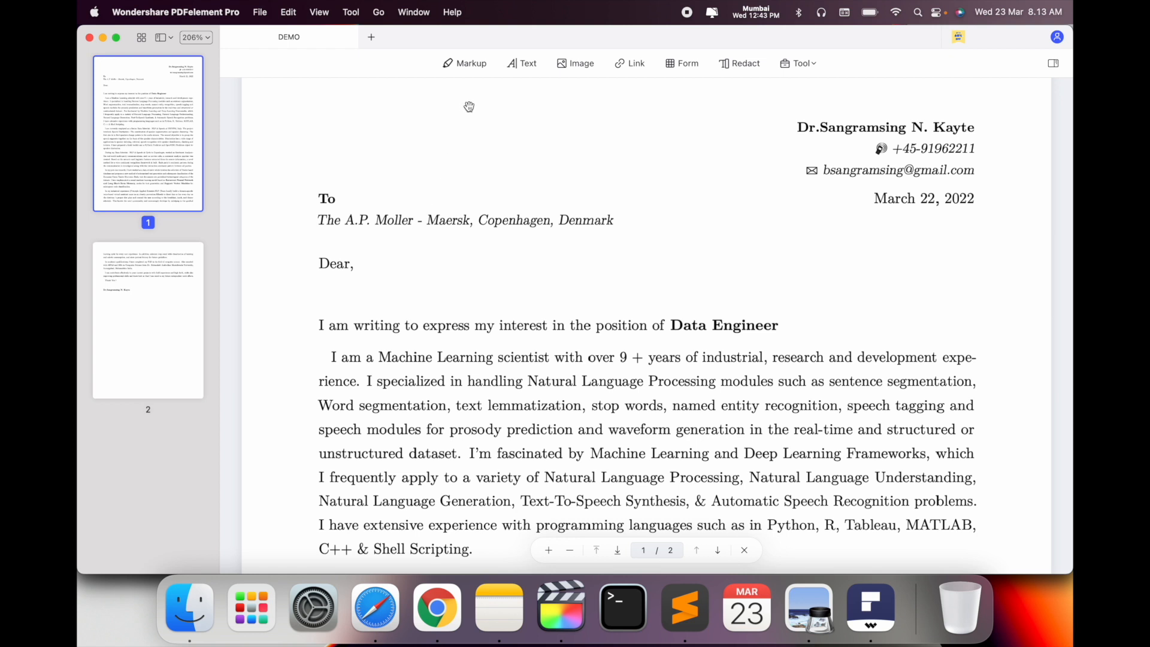
click(523, 66)
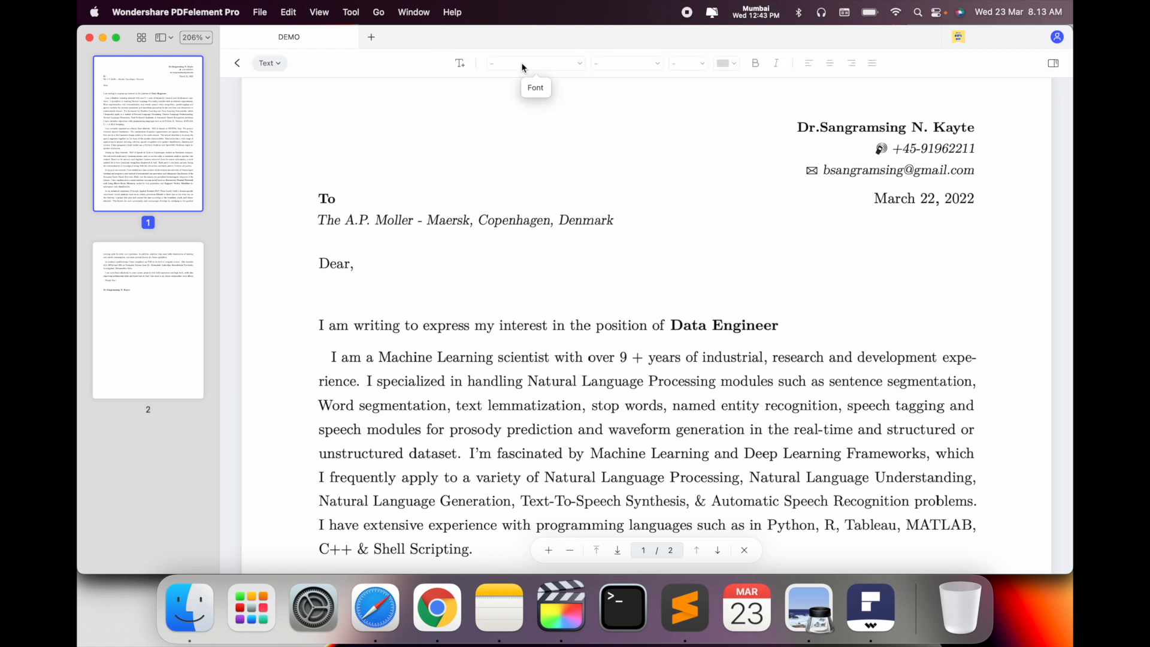
click(561, 329)
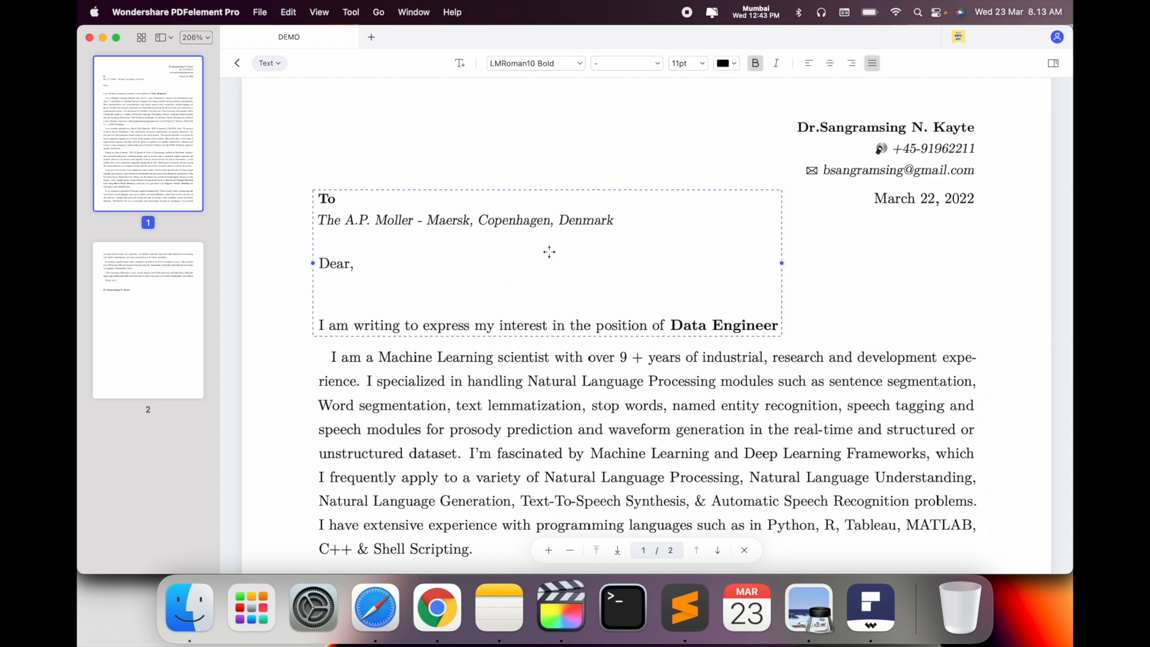
double_click(724, 322)
key(super+z)
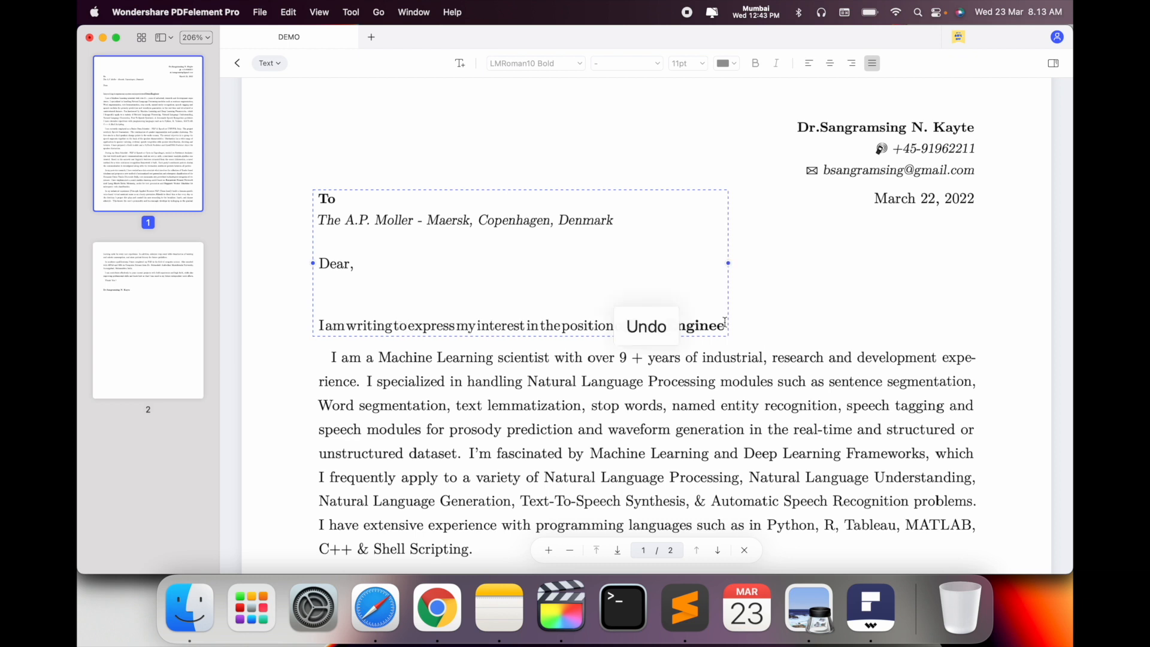
key(super+z)
Replace 'Engineer' with a capitalised 'Scientist' after 'Data' in the opening line
double_click(725, 322)
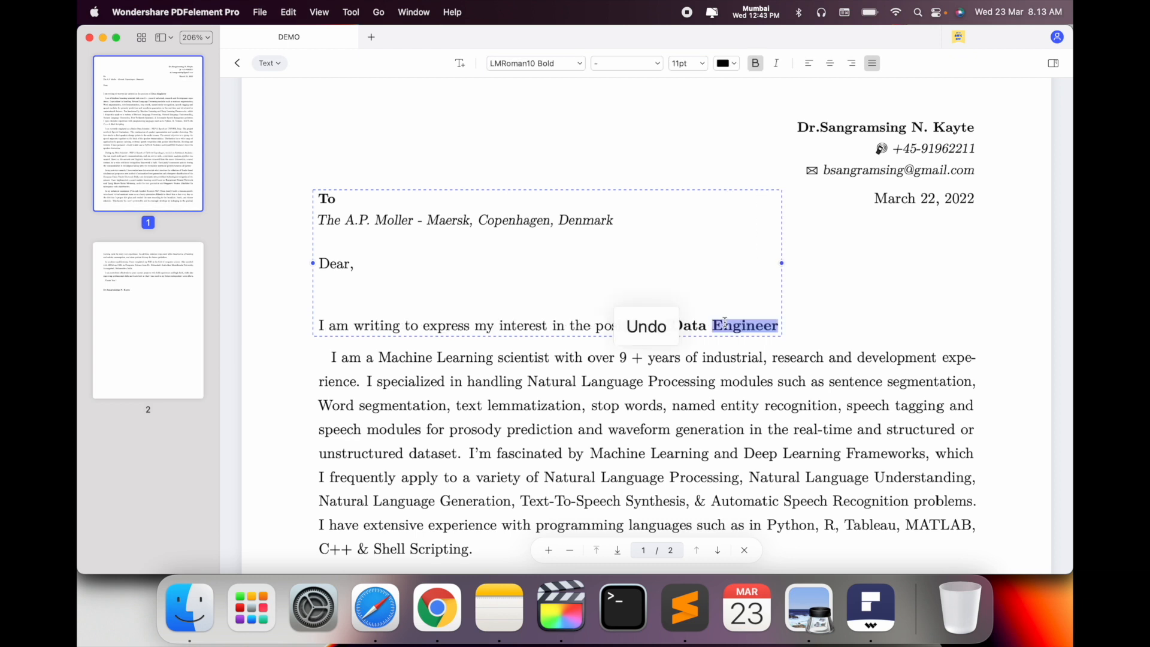
text(scientist)
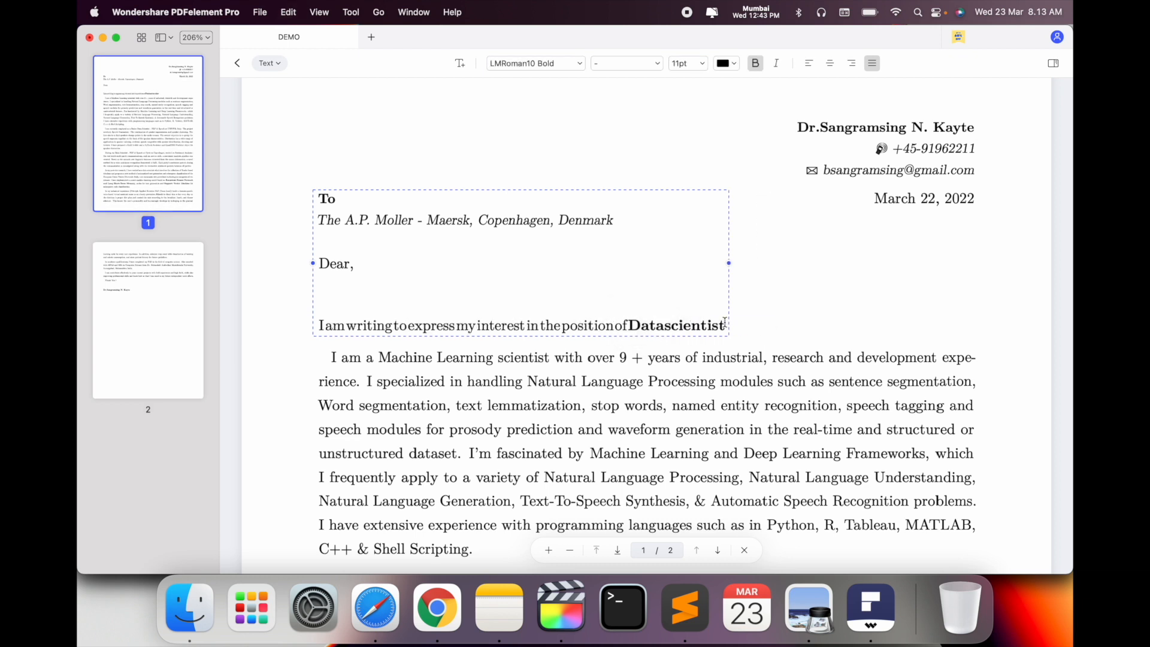
click(664, 326)
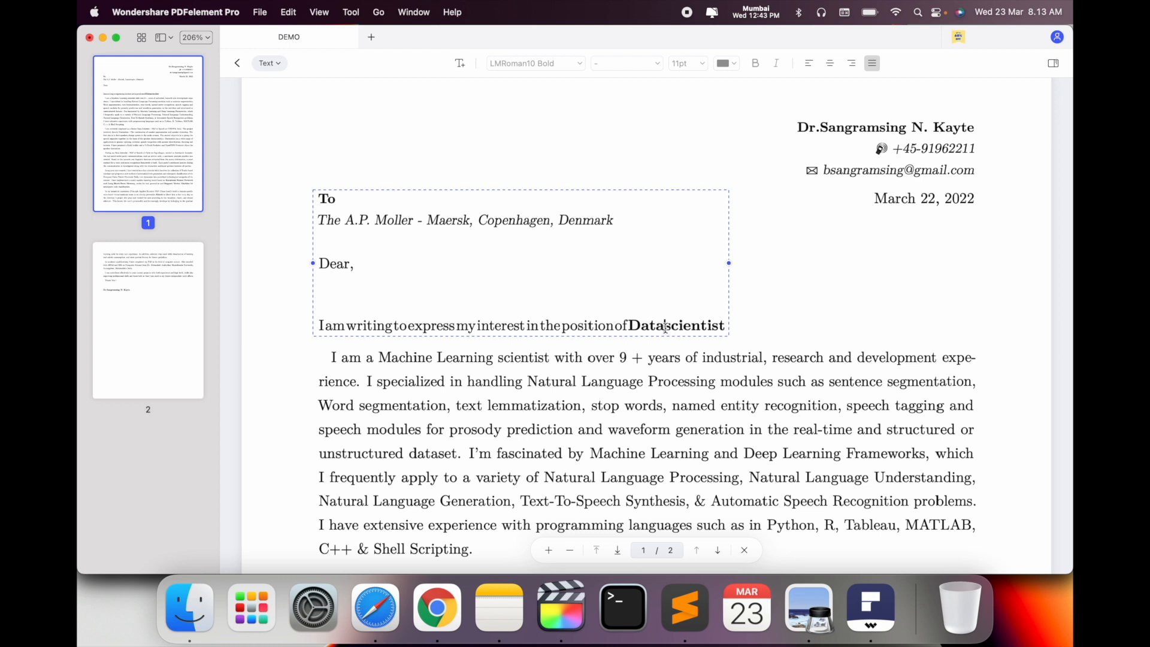
key(Delete)
text(S)
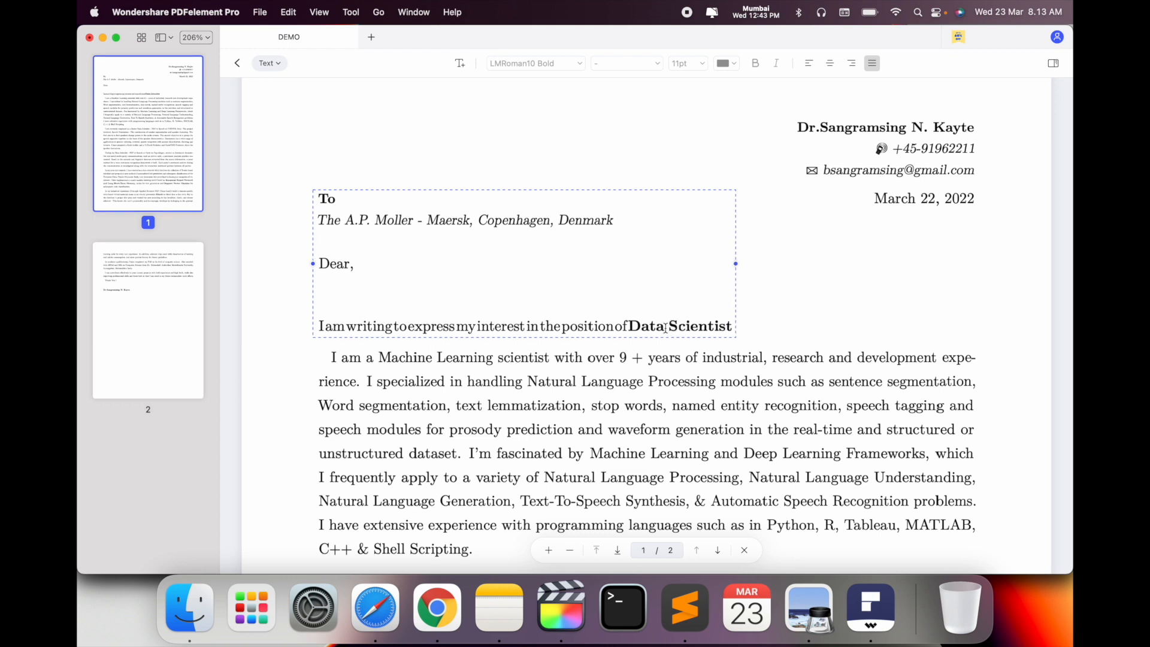
Restore the missing spaces between every word of the opening line
click(327, 326)
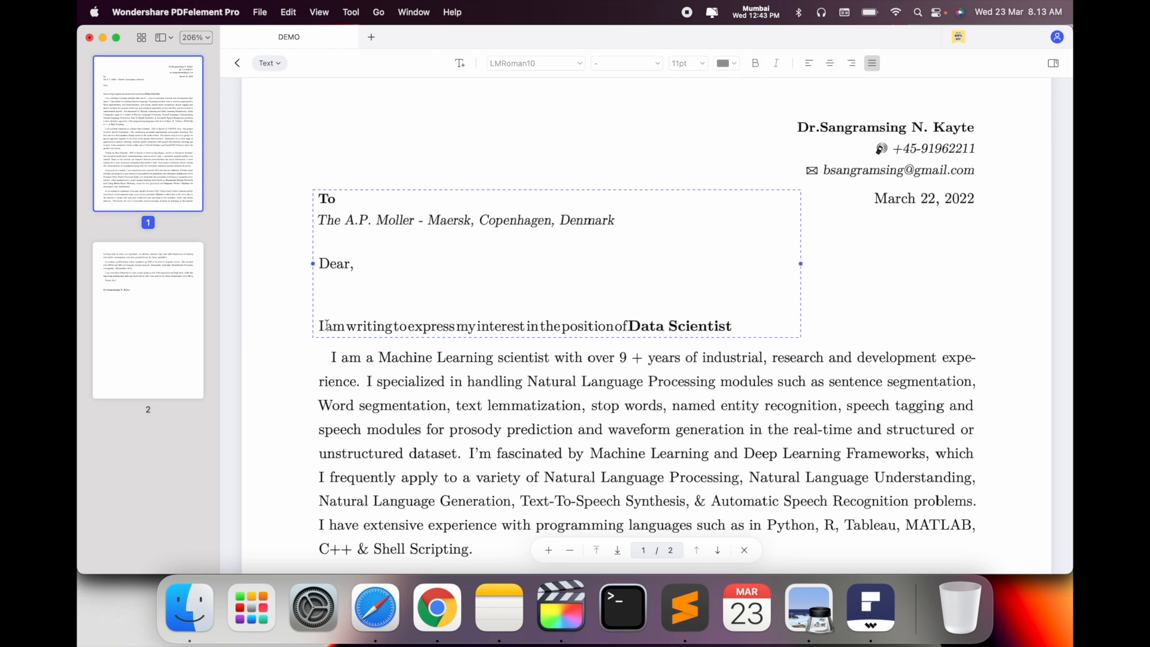
click(349, 326)
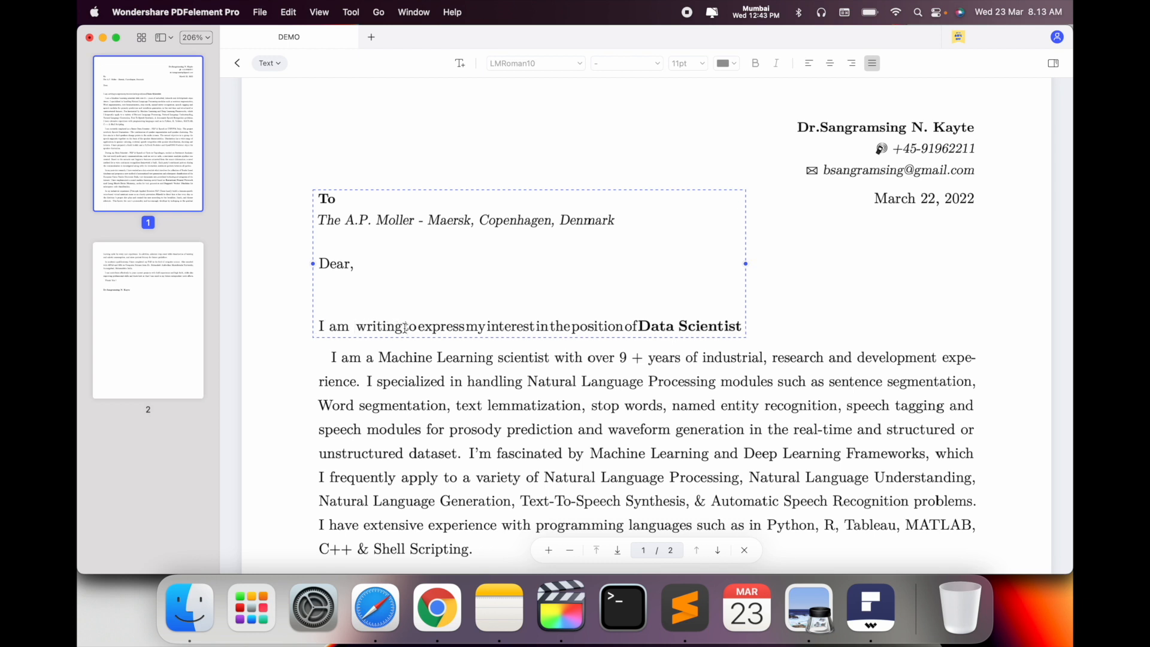
click(405, 328)
click(422, 326)
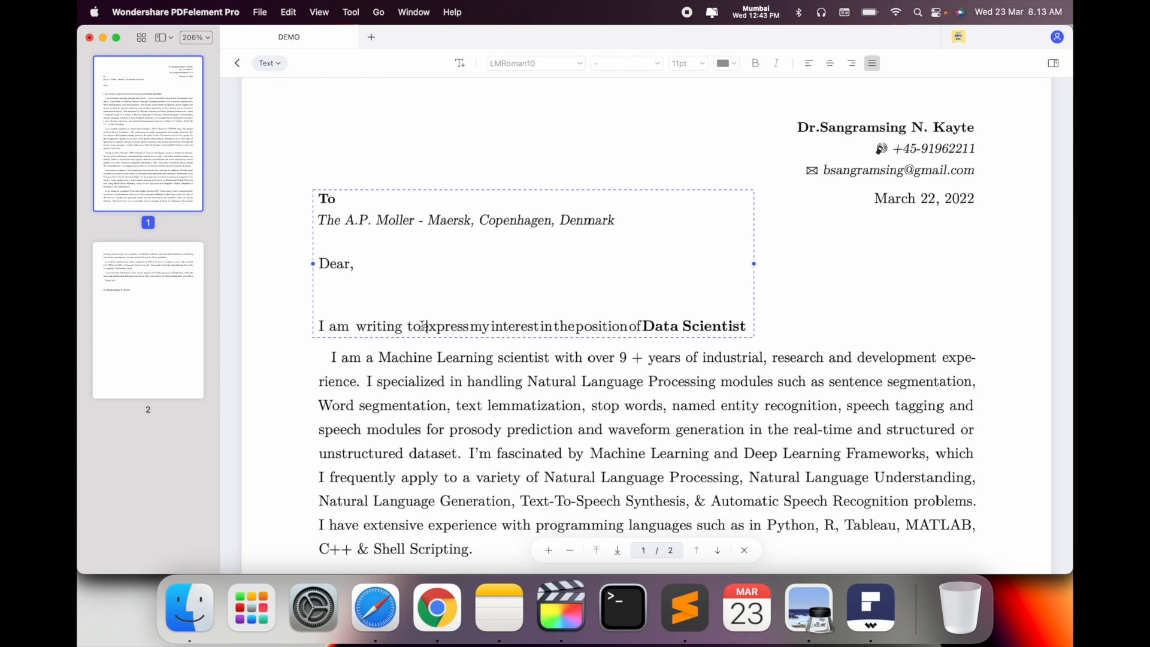
click(475, 327)
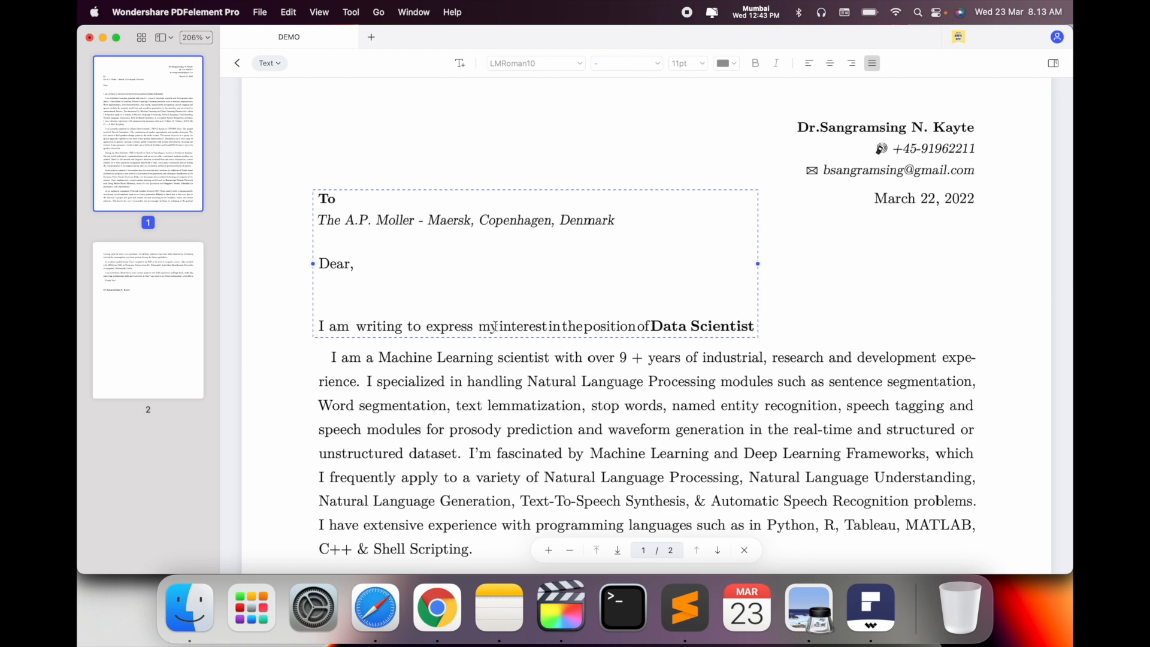
click(499, 327)
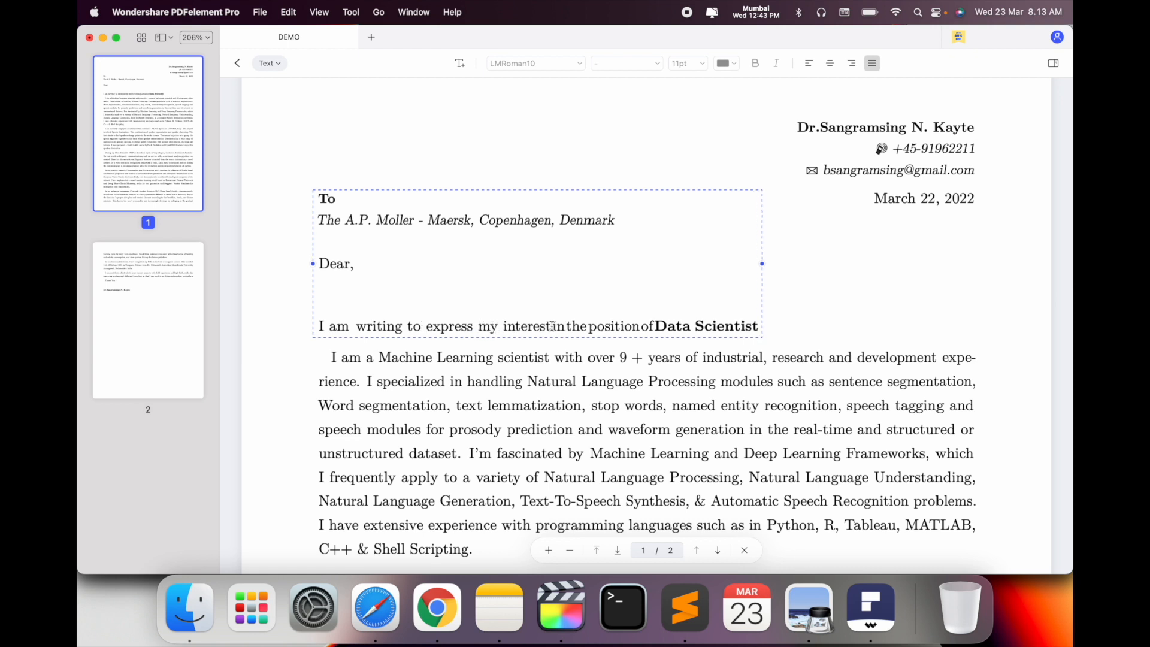
click(553, 326)
click(575, 327)
click(598, 327)
click(658, 327)
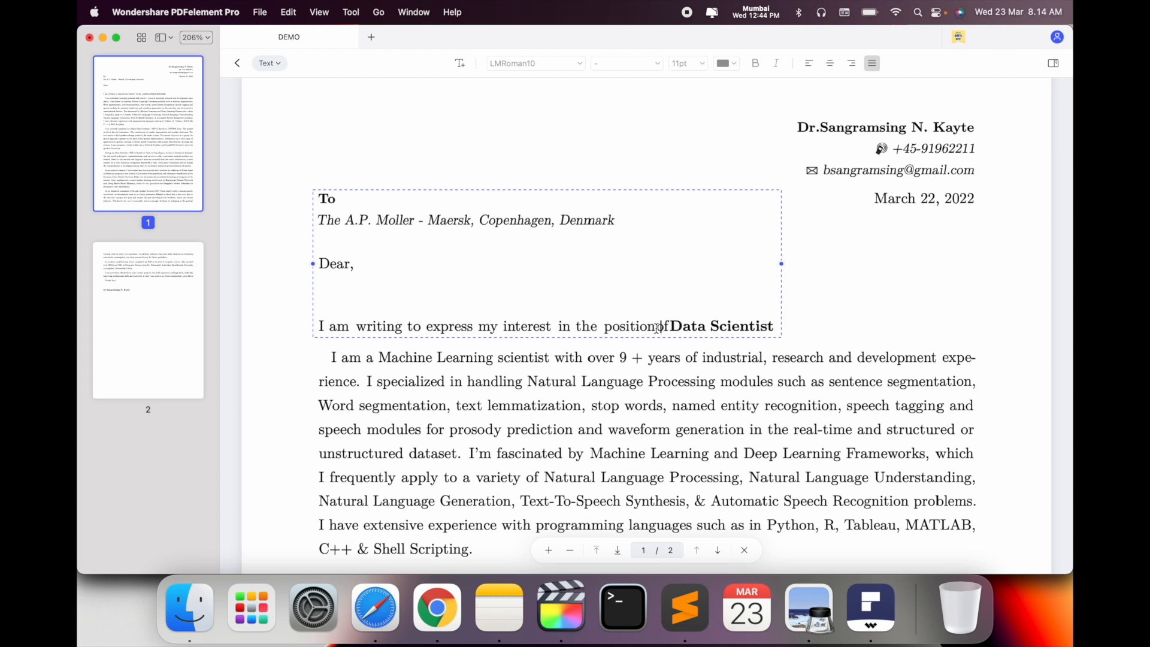
click(676, 327)
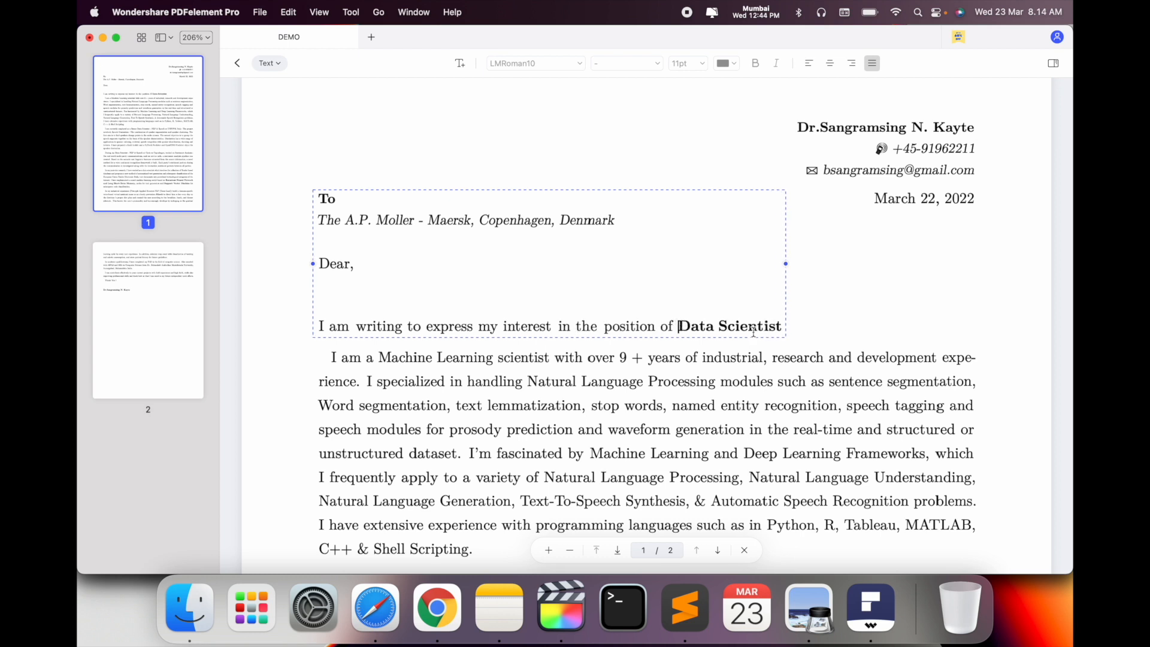
click(840, 339)
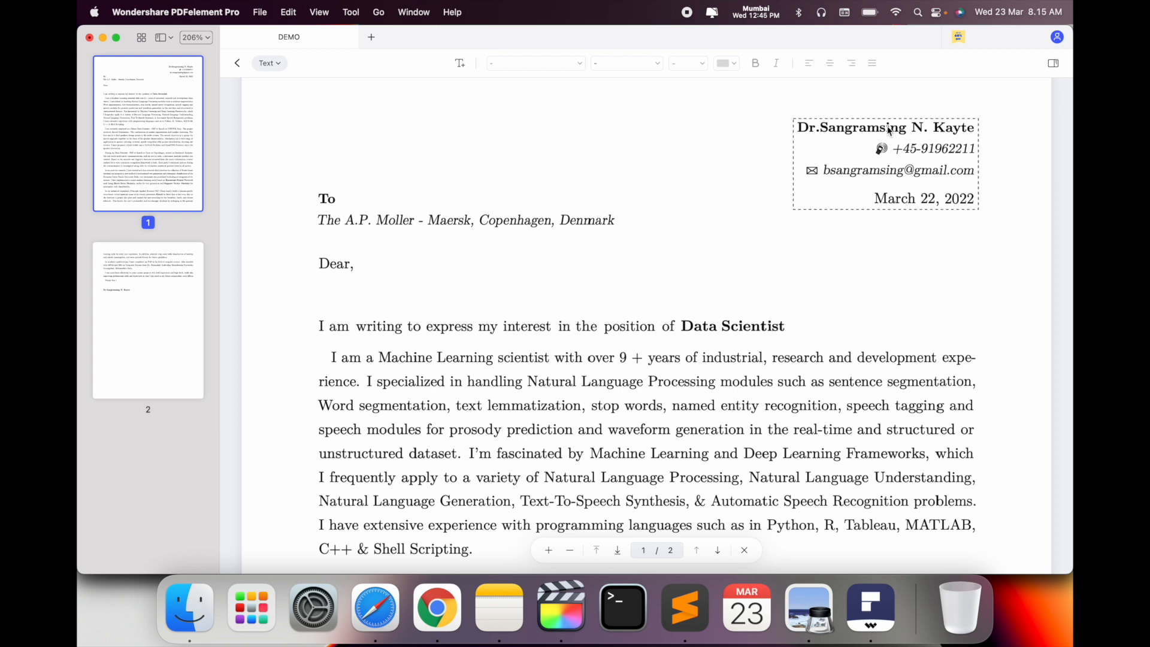
Replace the header's old phone number with the new phone number
click(938, 148)
key(Left)
key(Left)
key(Left)
key(BackSpace)
key(BackSpace)
key(Right)
key(Right)
key(Right)
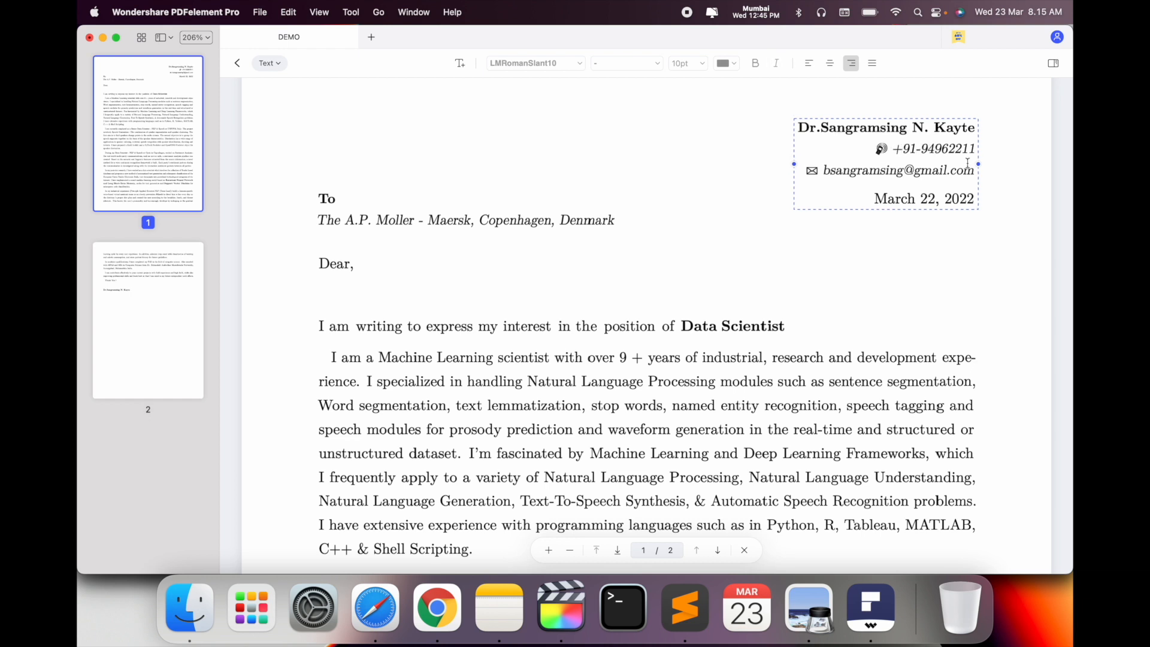
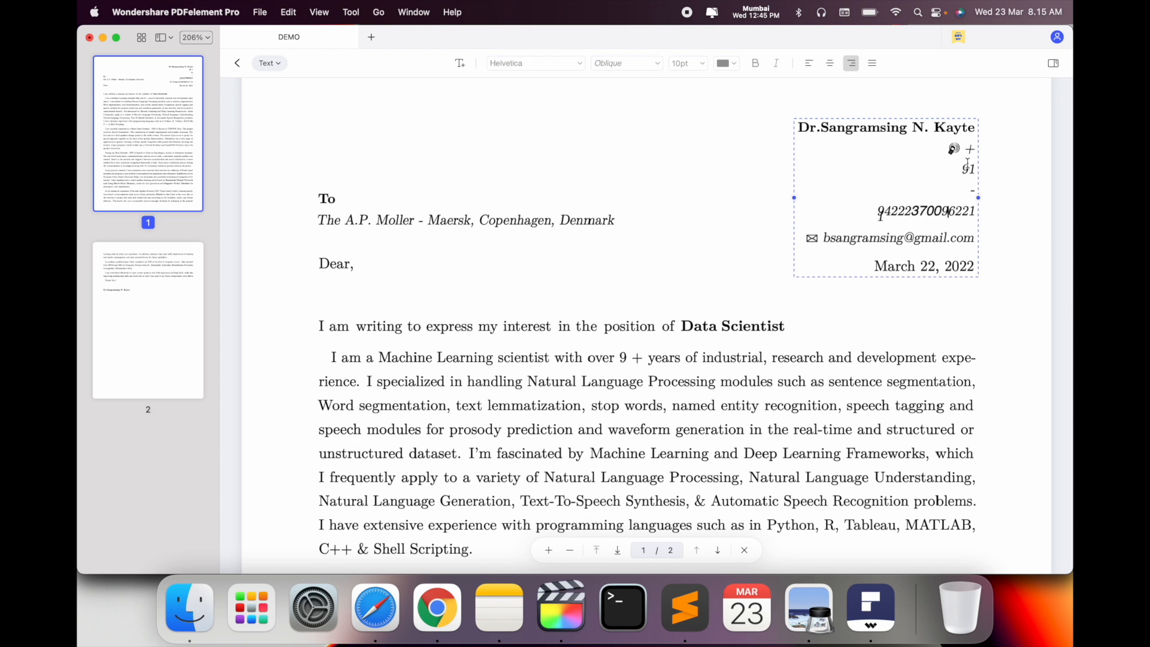
key(shift+Right)
key(shift+Right)
key(shift+Right)
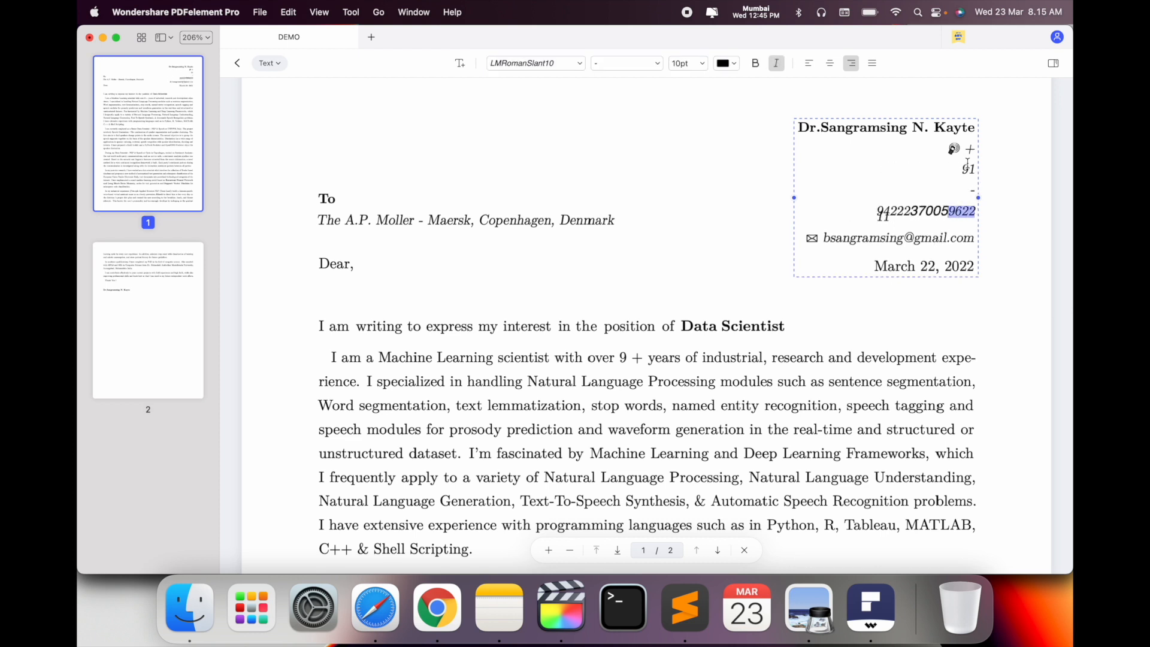
key(BackSpace)
key(Delete)
Widen the header text box so name, phone, e-mail and date each fit on one line
drag(978, 184, 998, 180)
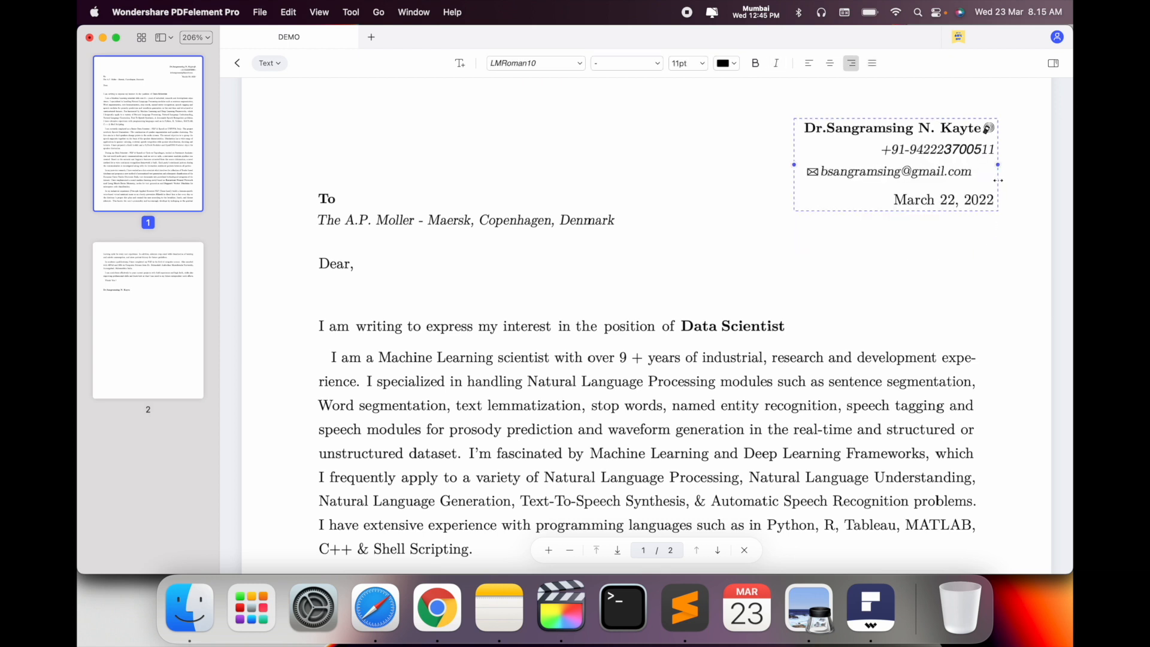
double_click(982, 128)
click(982, 129)
key(Return)
click(987, 254)
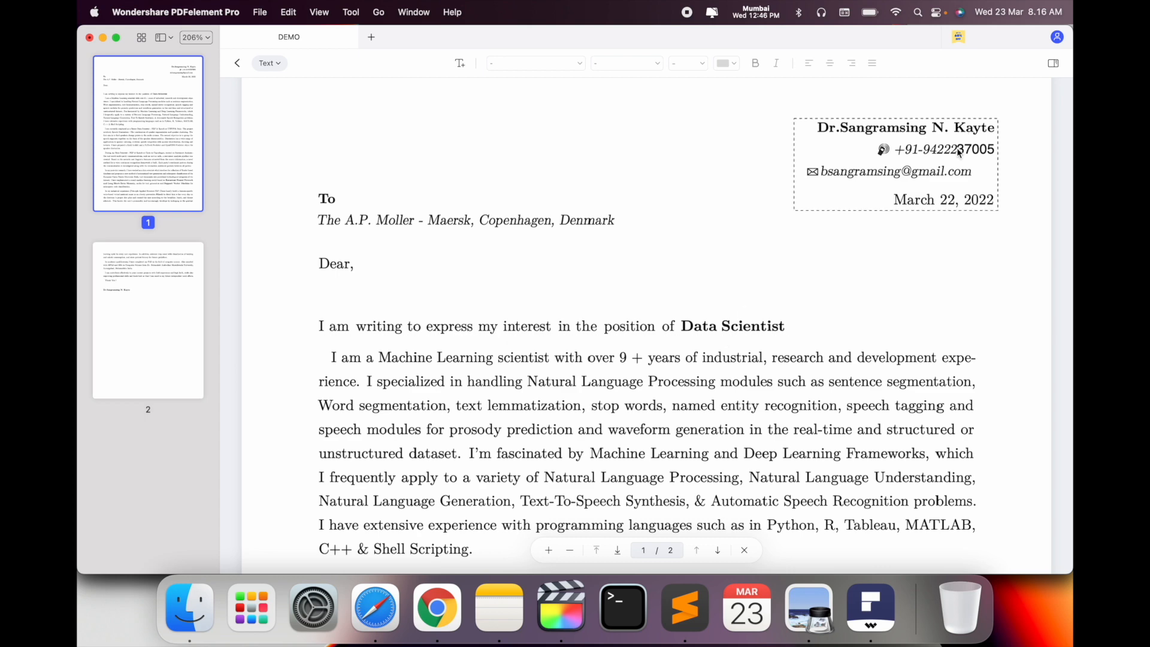
scroll(794, 329, down, 5)
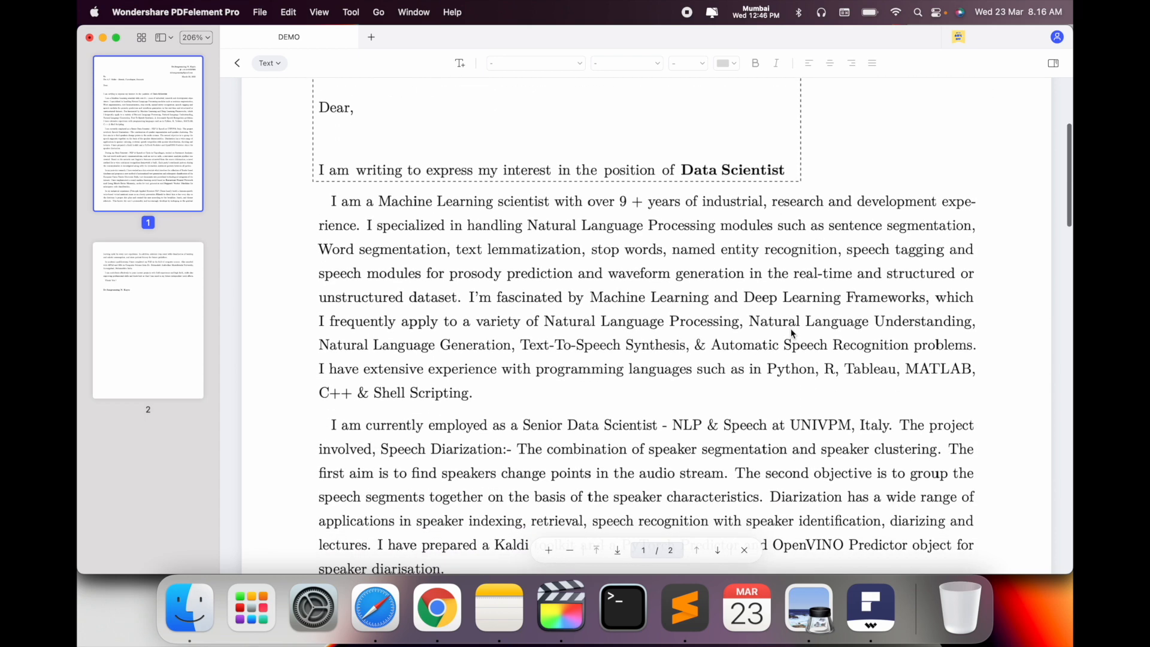
Save the edited letter to the Desktop as DEMO1.pdf
click(260, 12)
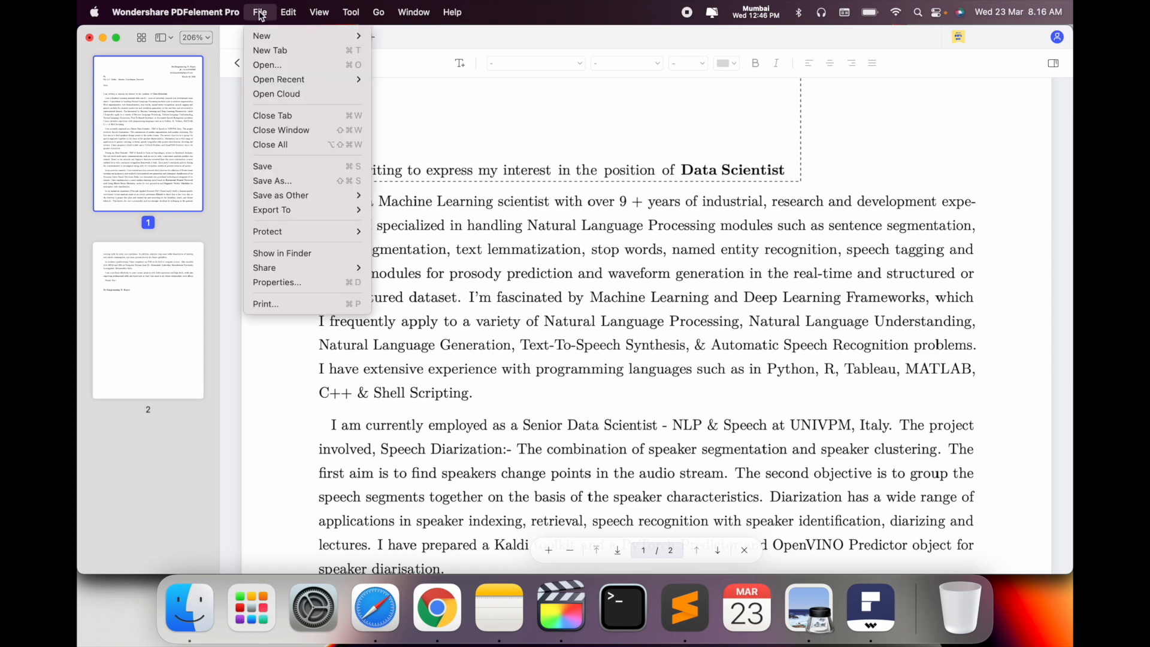
click(287, 173)
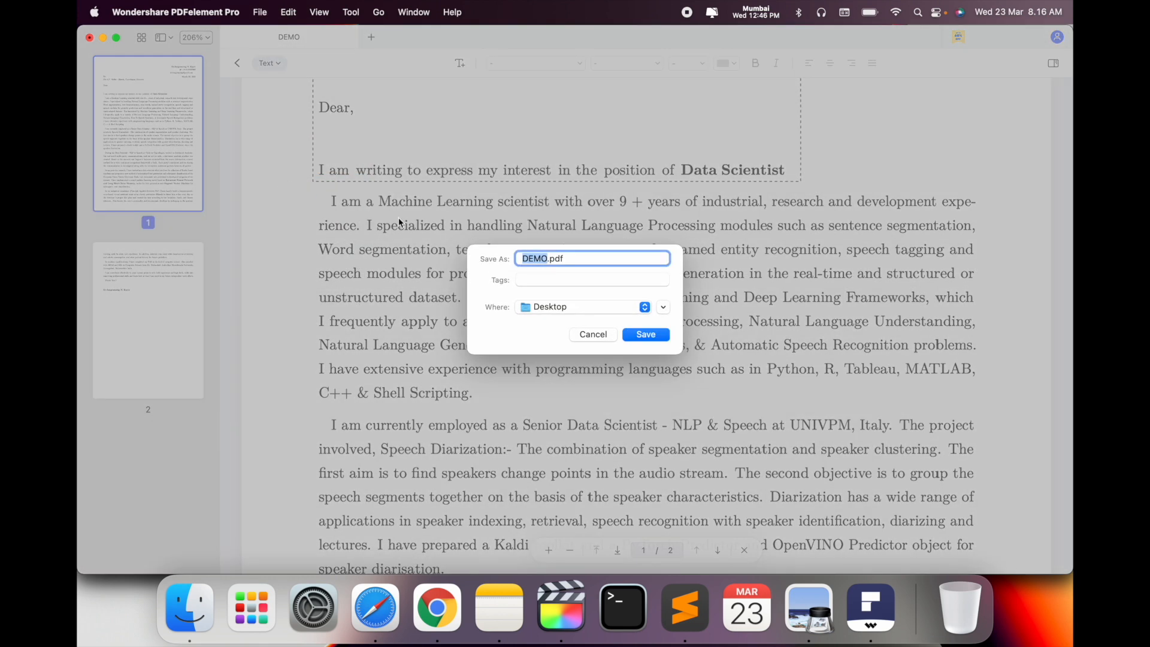
text(DEMO1)
click(657, 334)
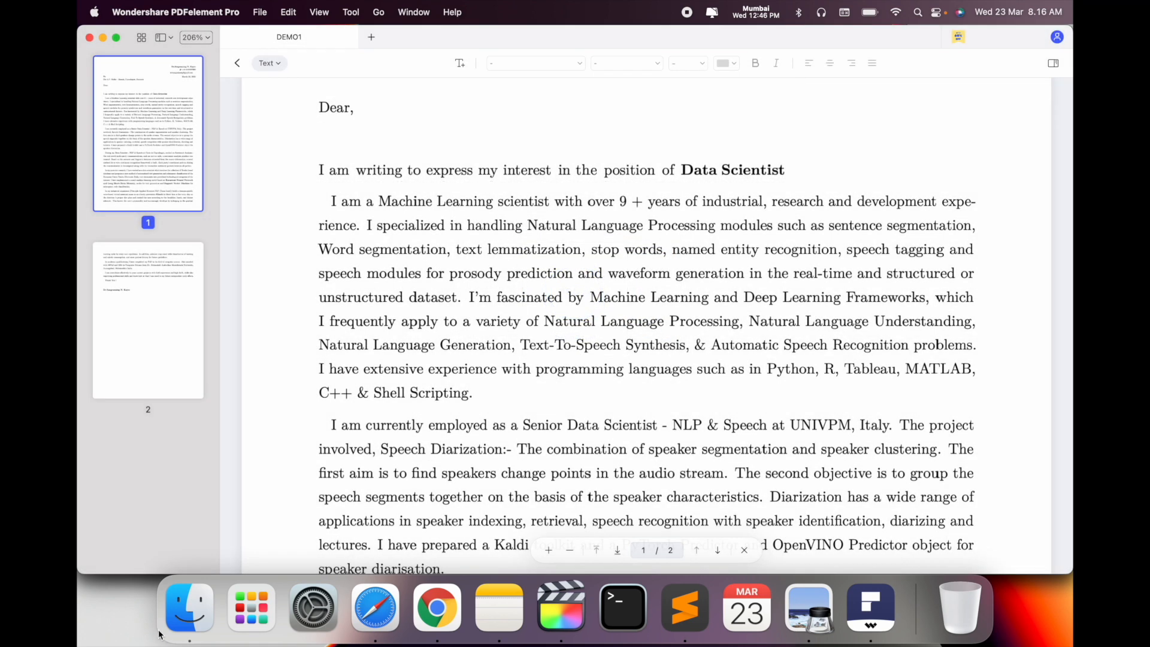
click(189, 608)
Open DEMO1.pdf from the Desktop in Preview and check the 'Scientist' edit
click(189, 203)
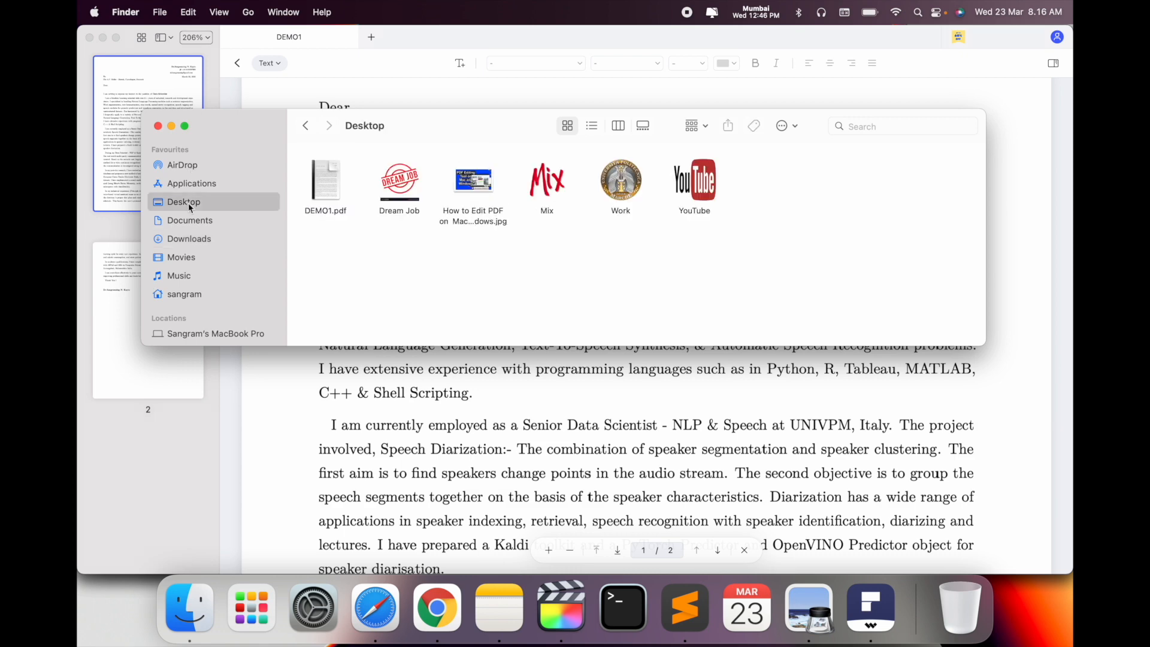
mouse_move(389, 186)
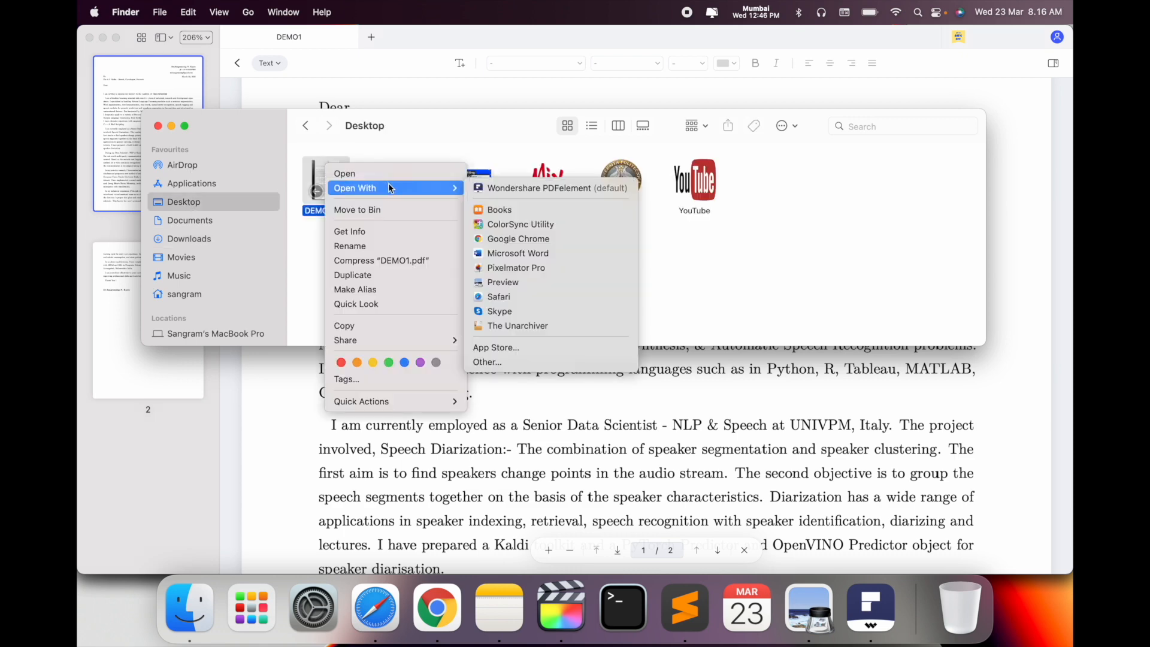
click(534, 284)
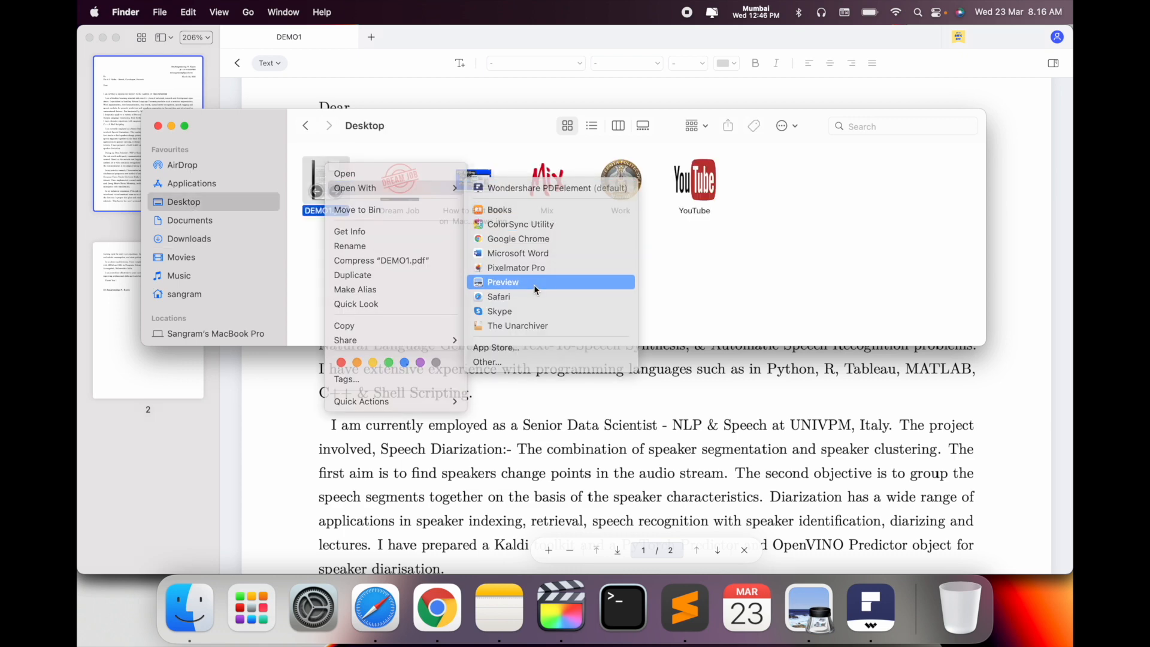
scroll(534, 285, down, 1)
scroll(534, 286, up, 1)
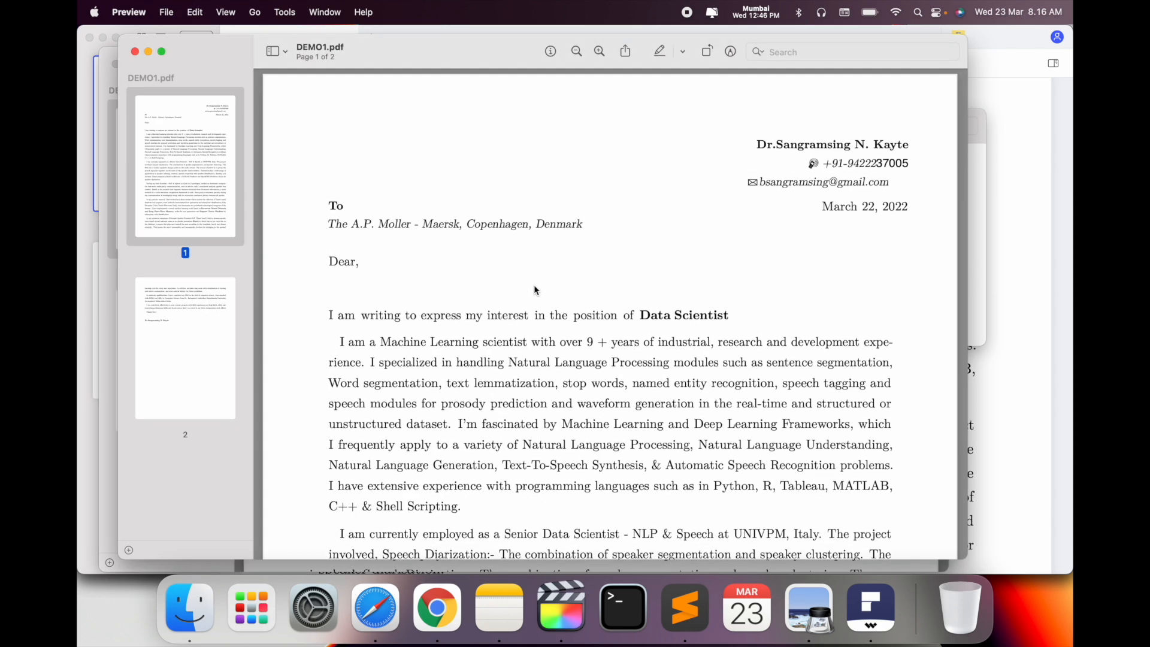
scroll(533, 285, down, 1)
double_click(698, 277)
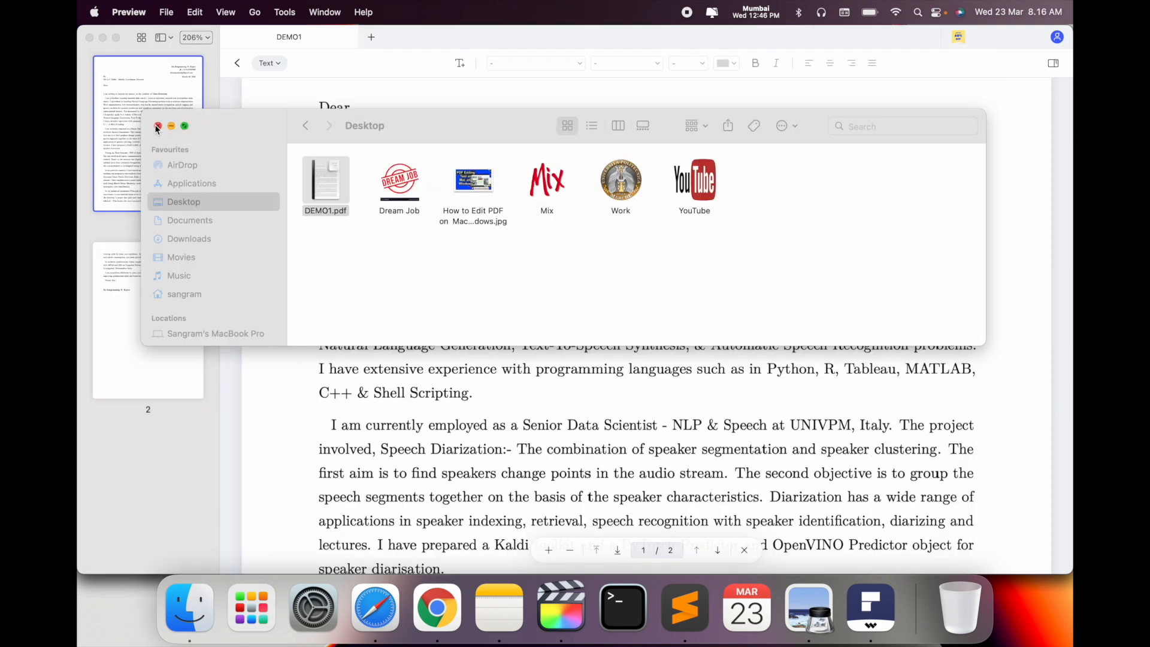
Close the Preview and Finder windows and return to DEMO1 in PDFelement
click(157, 126)
scroll(455, 251, down, 15)
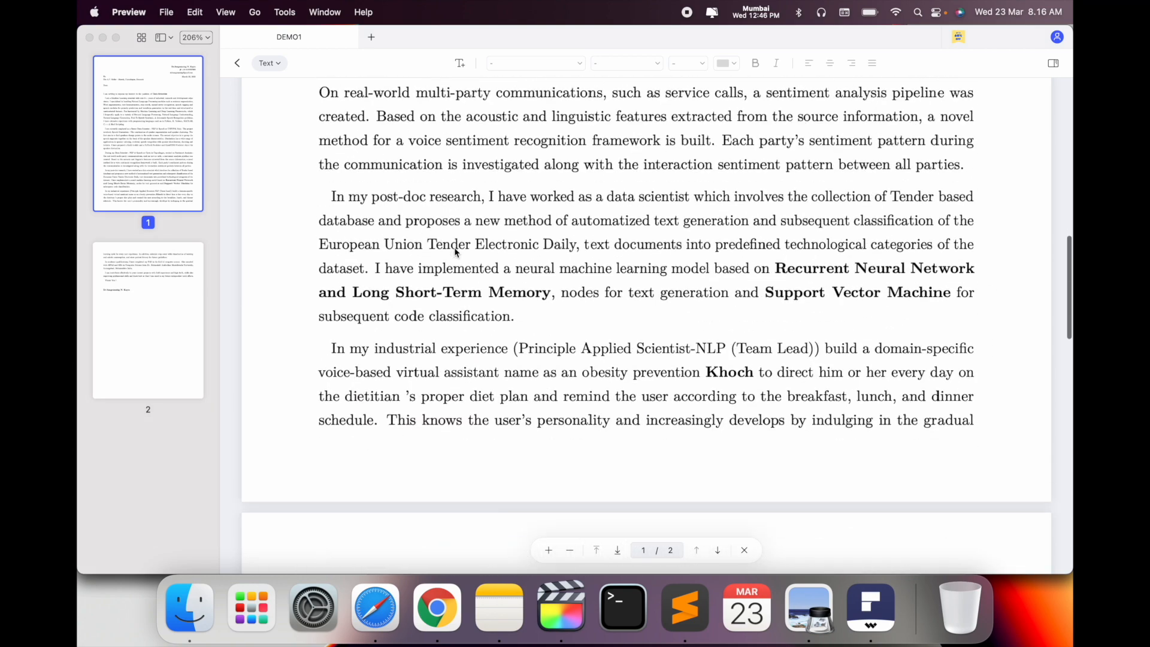
scroll(455, 252, down, 3)
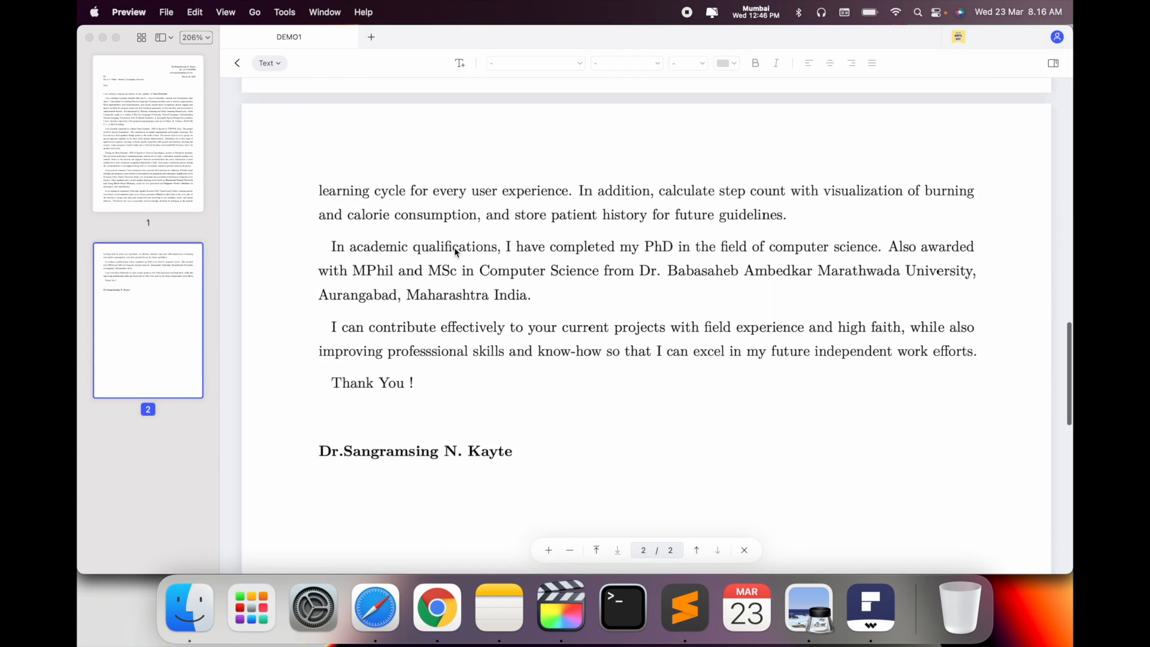
scroll(456, 251, up, 15)
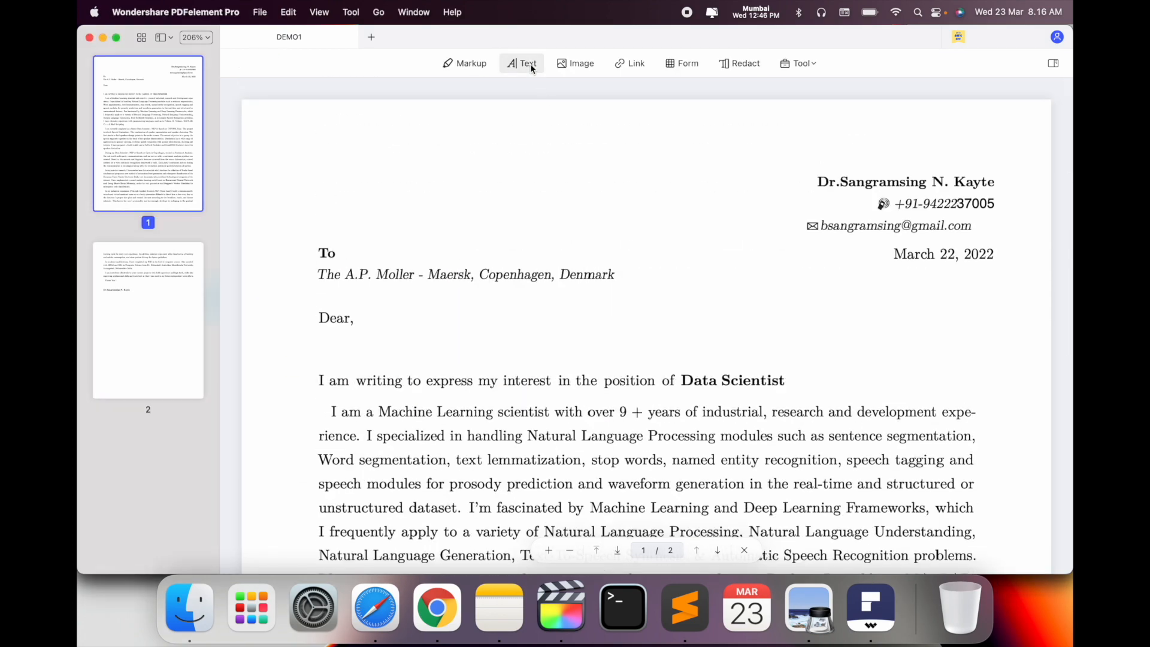
Review the text blocks on both pages in Text edit mode, ending back at the top
click(531, 66)
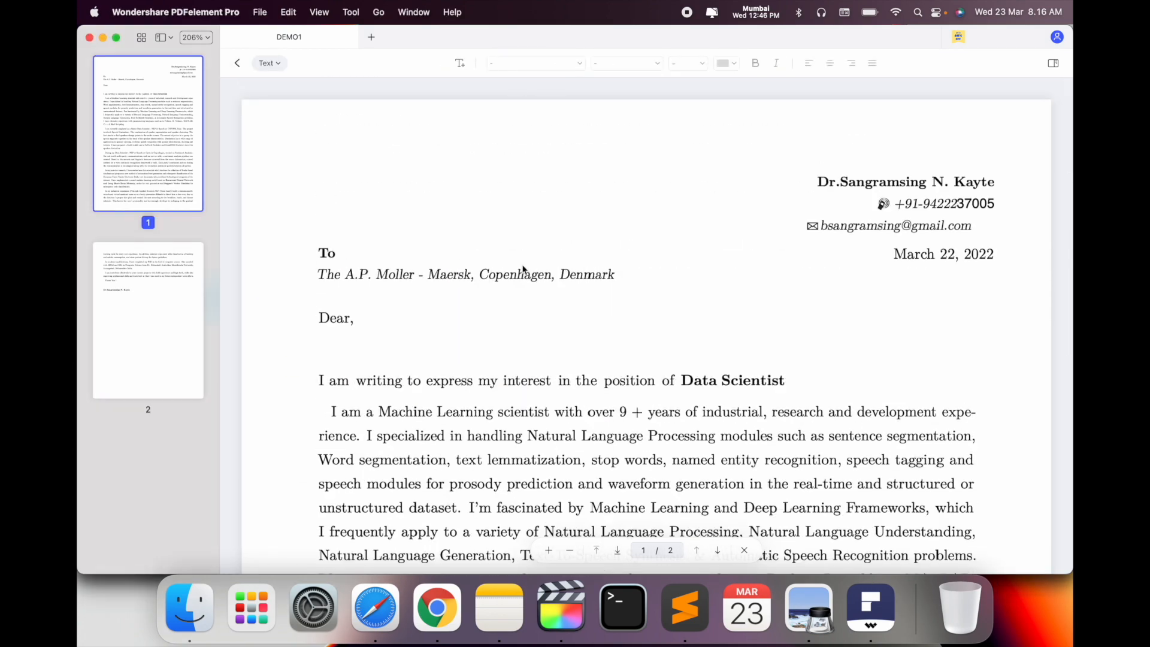
click(585, 333)
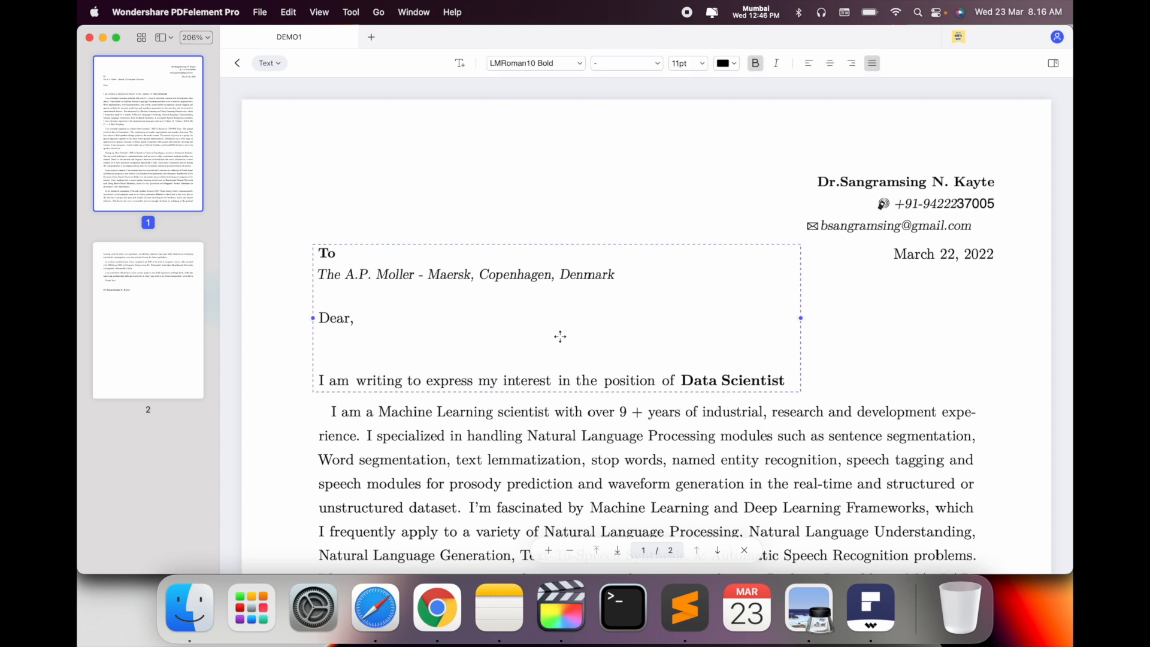
scroll(560, 335, down, 3)
scroll(562, 342, down, 3)
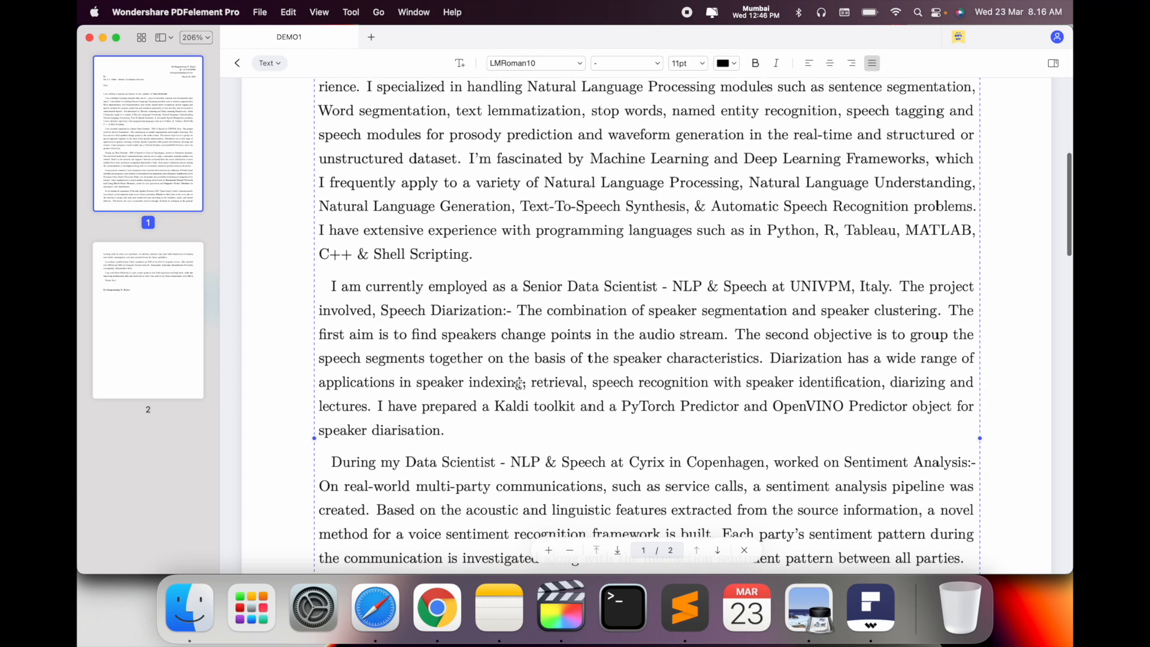
scroll(580, 418, down, 5)
scroll(580, 418, down, 8)
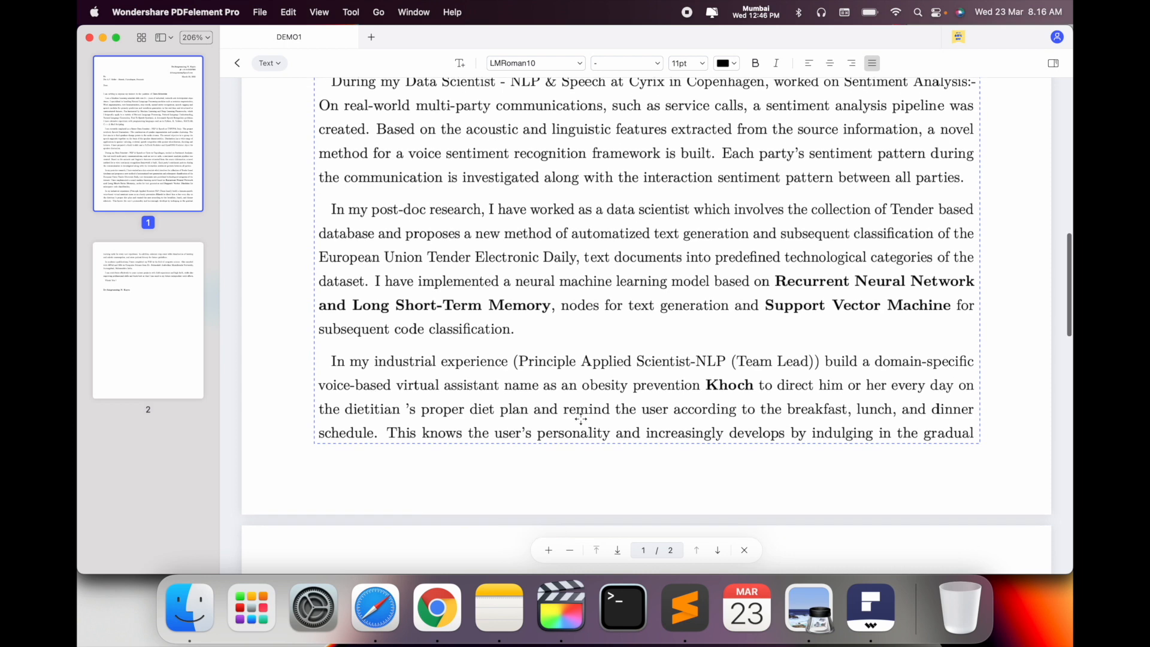
scroll(581, 424, down, 2)
click(575, 333)
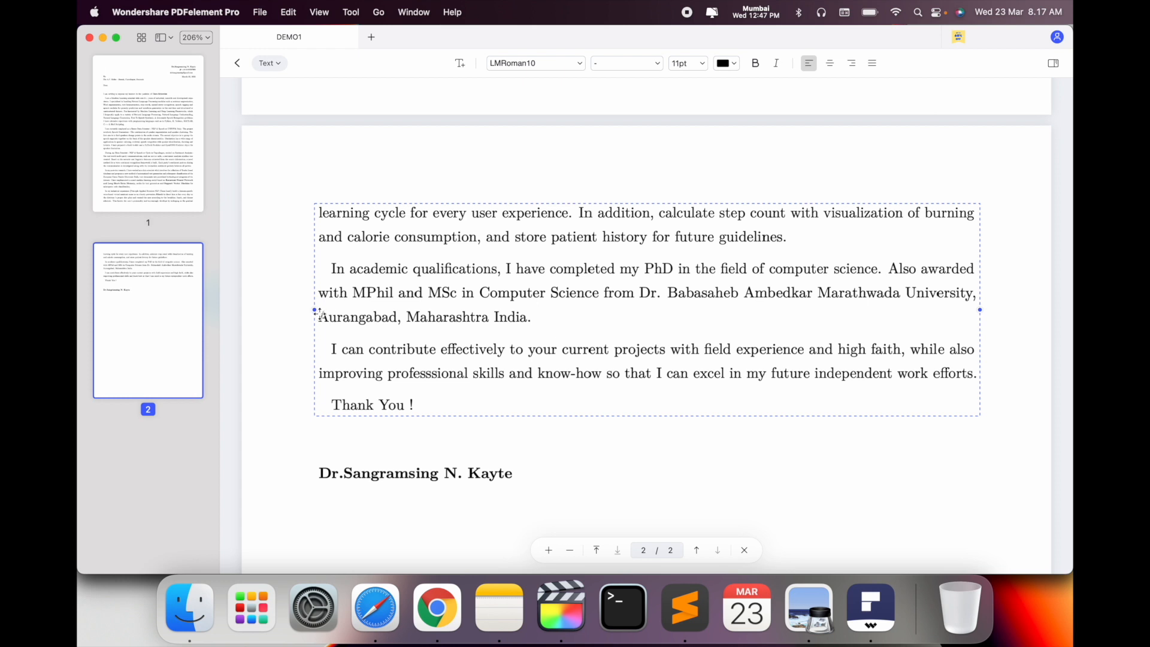
scroll(319, 312, up, 10)
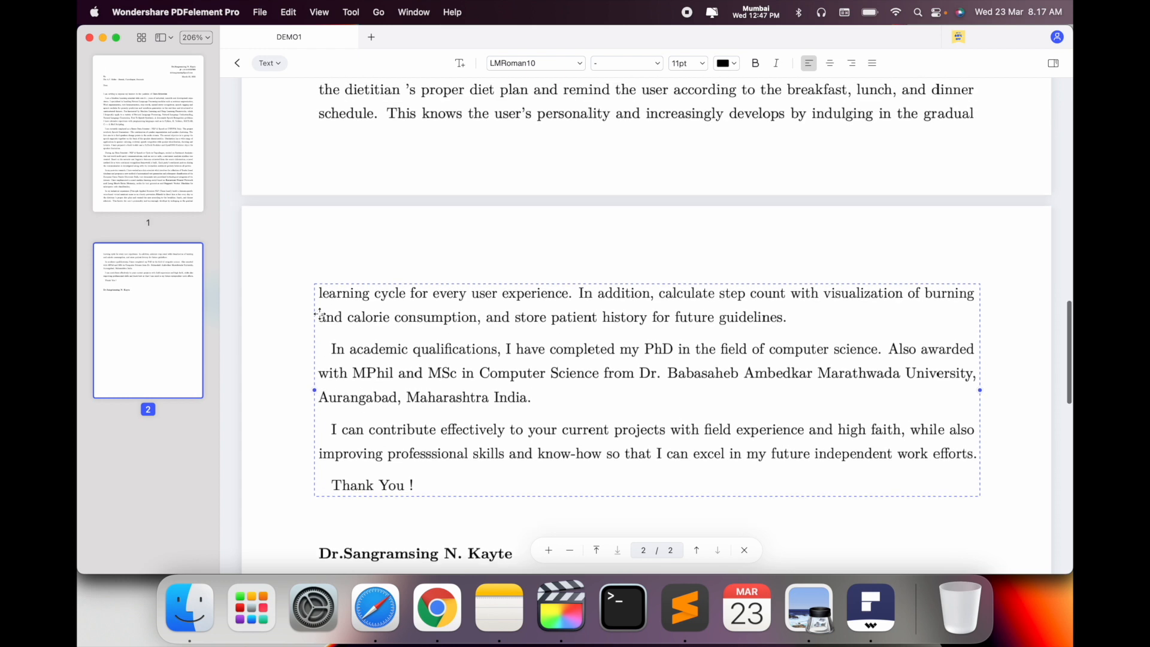
scroll(319, 312, up, 7)
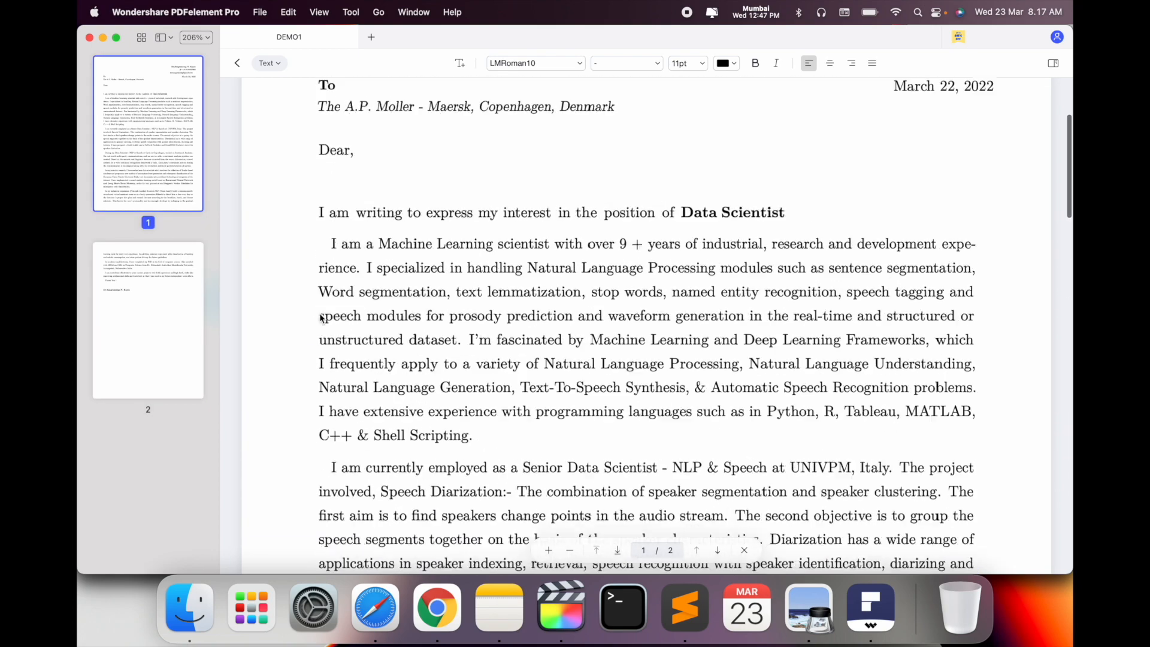
click(508, 270)
triple_click(507, 271)
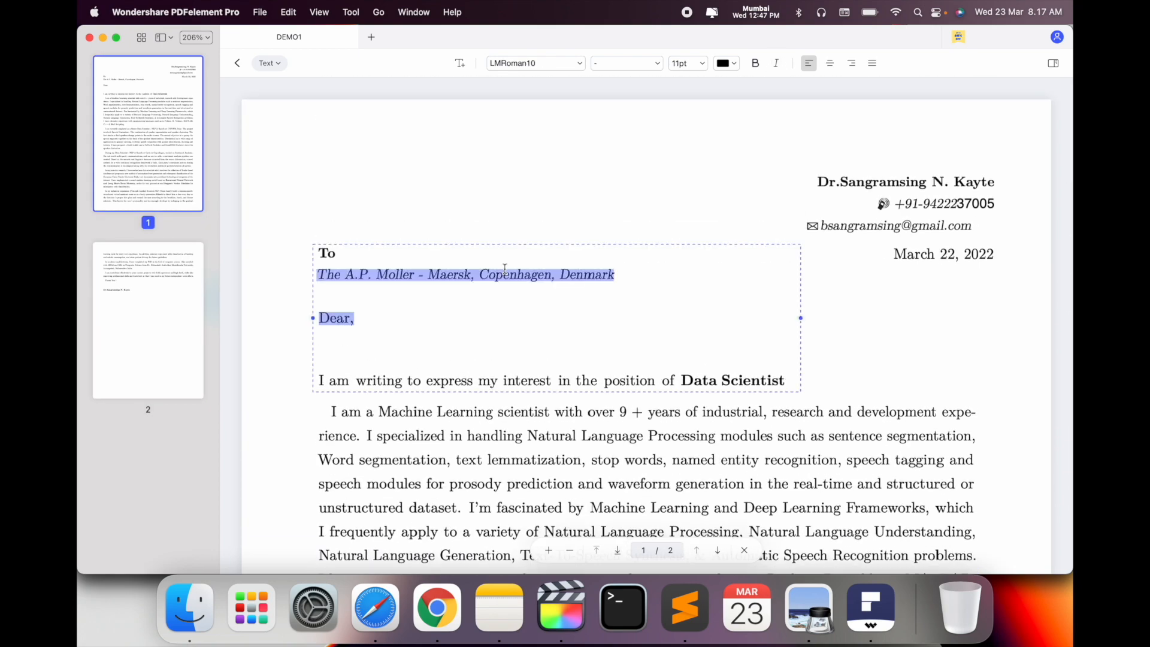
click(540, 69)
click(526, 96)
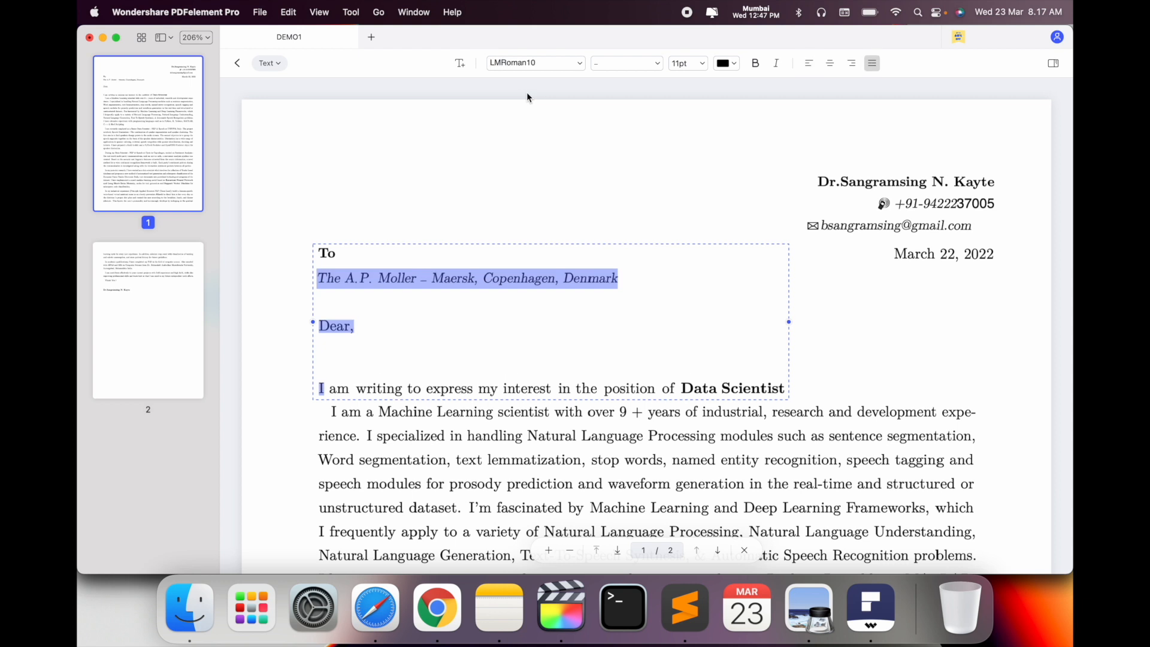
click(549, 62)
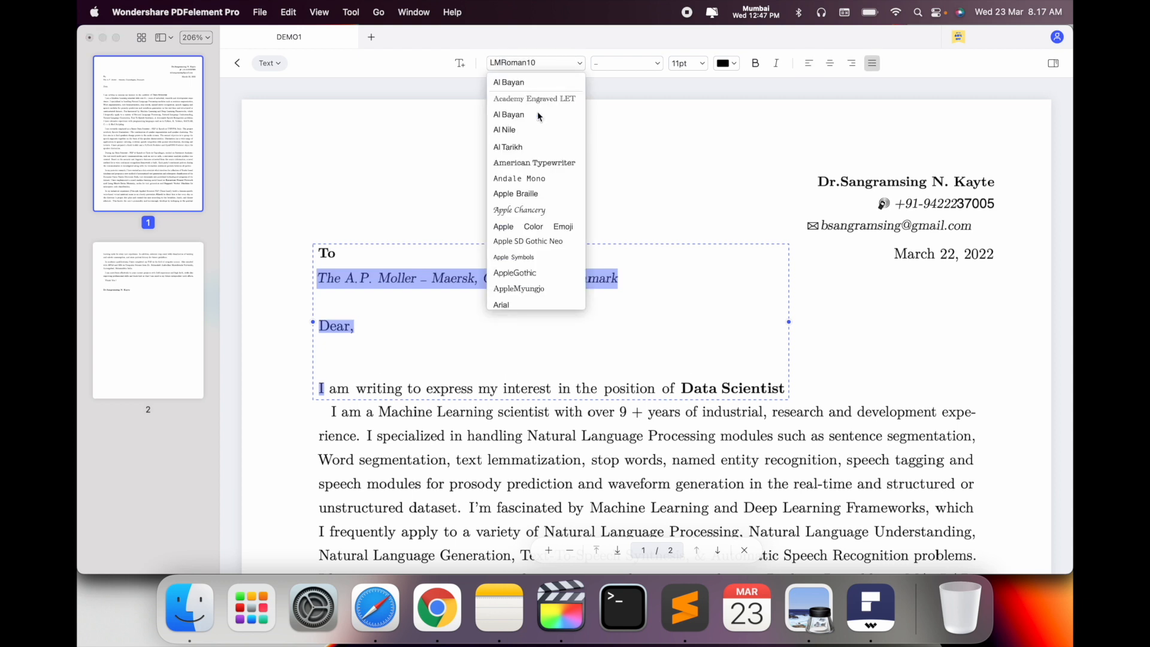
click(529, 179)
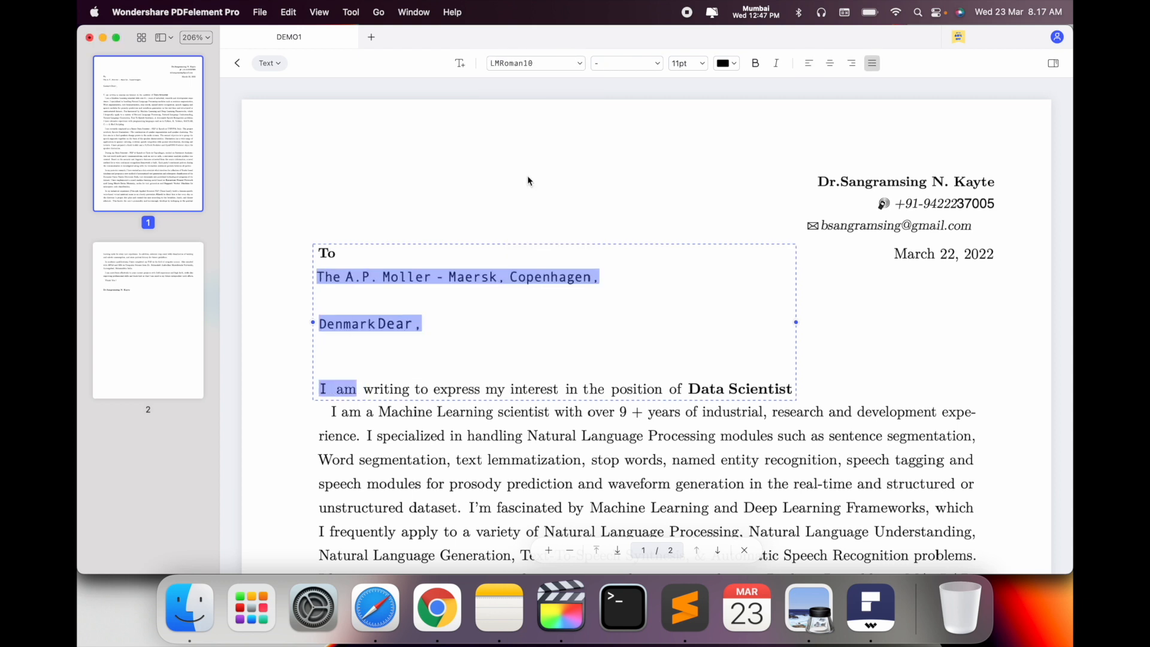
click(539, 63)
click(533, 178)
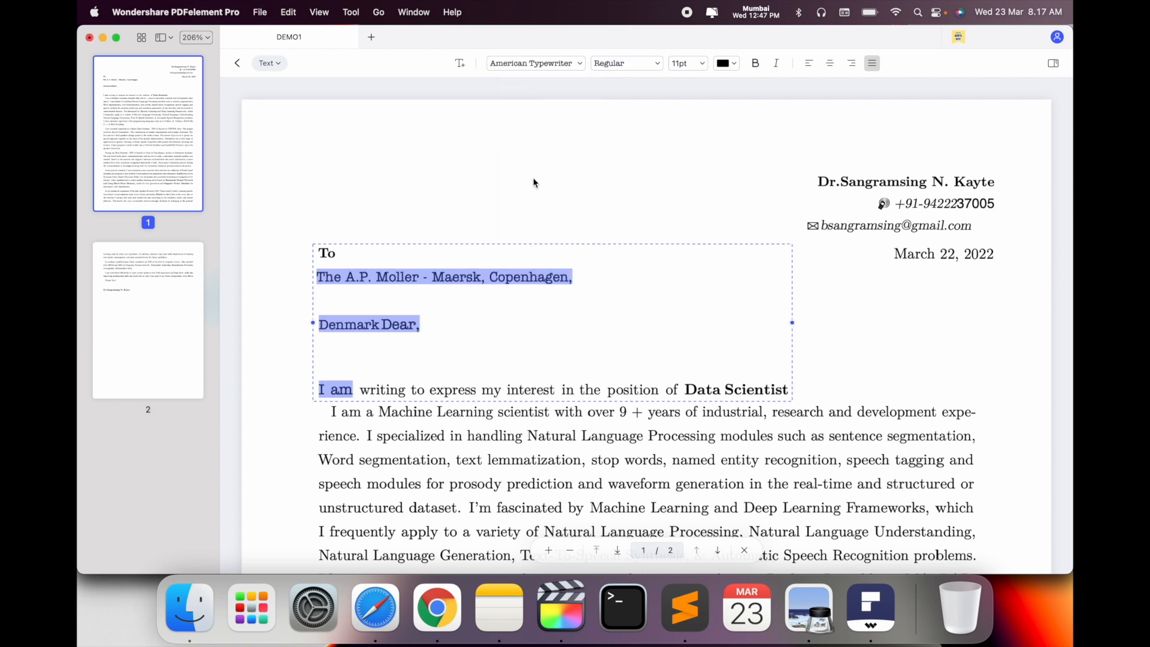
click(556, 60)
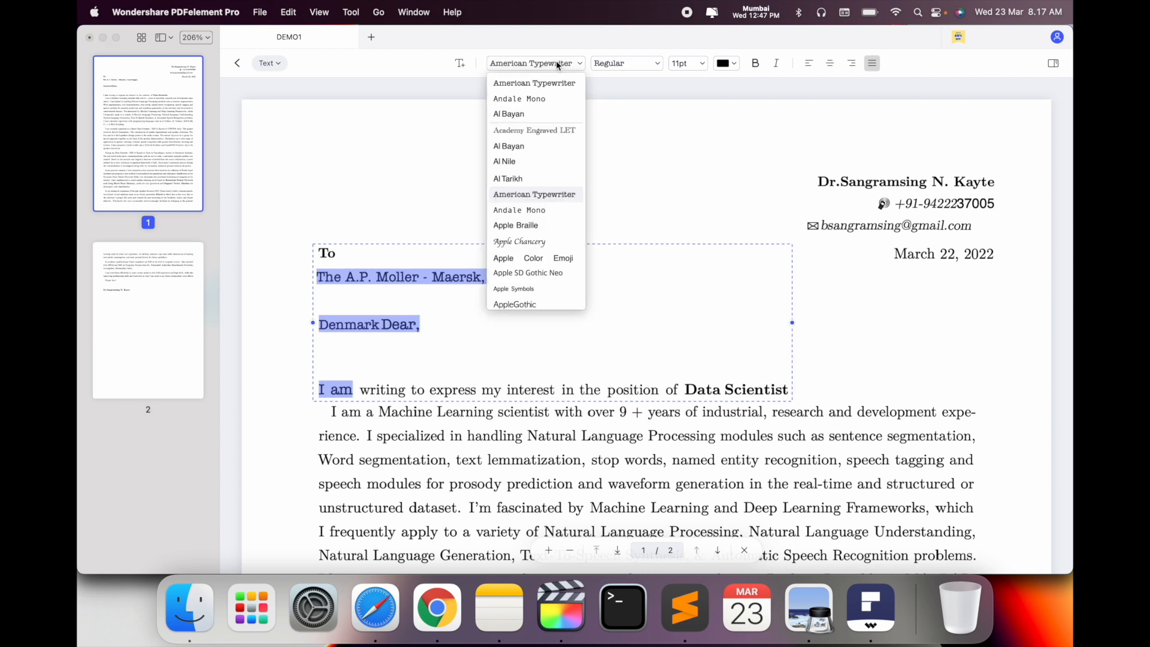
click(545, 230)
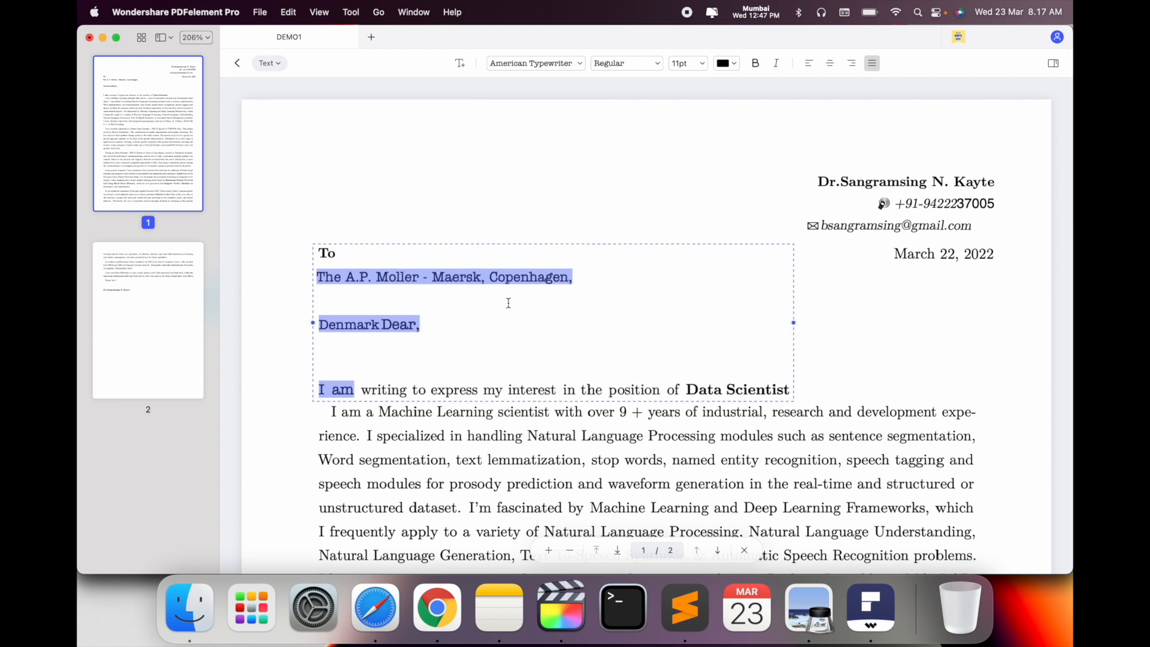
key(super+z)
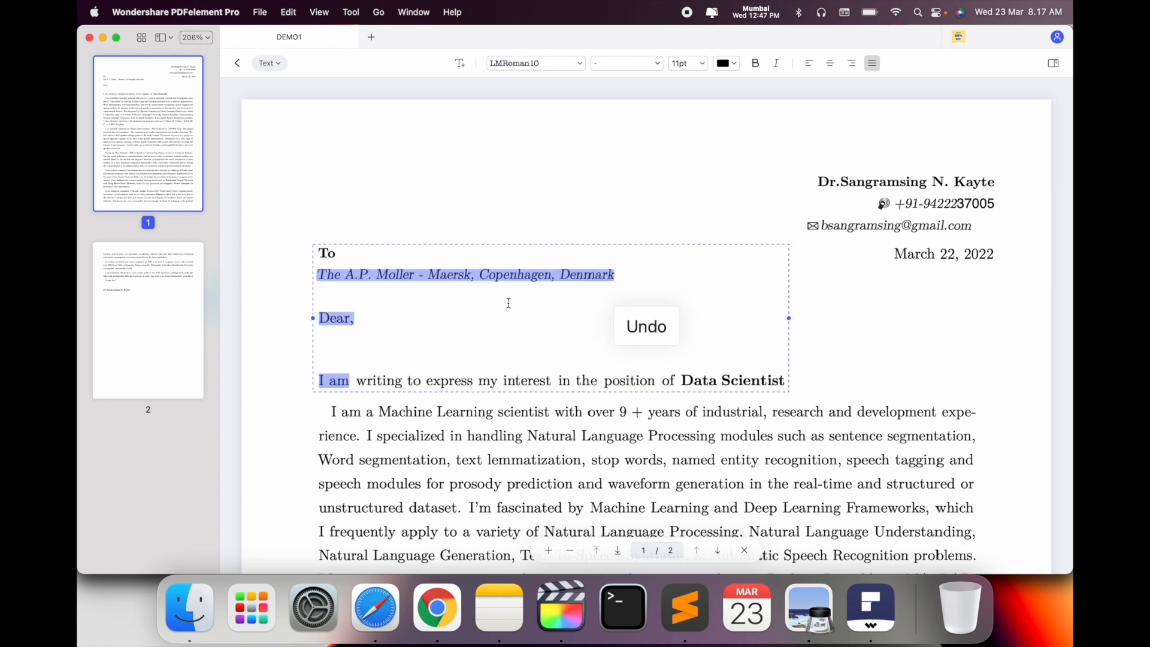
click(464, 200)
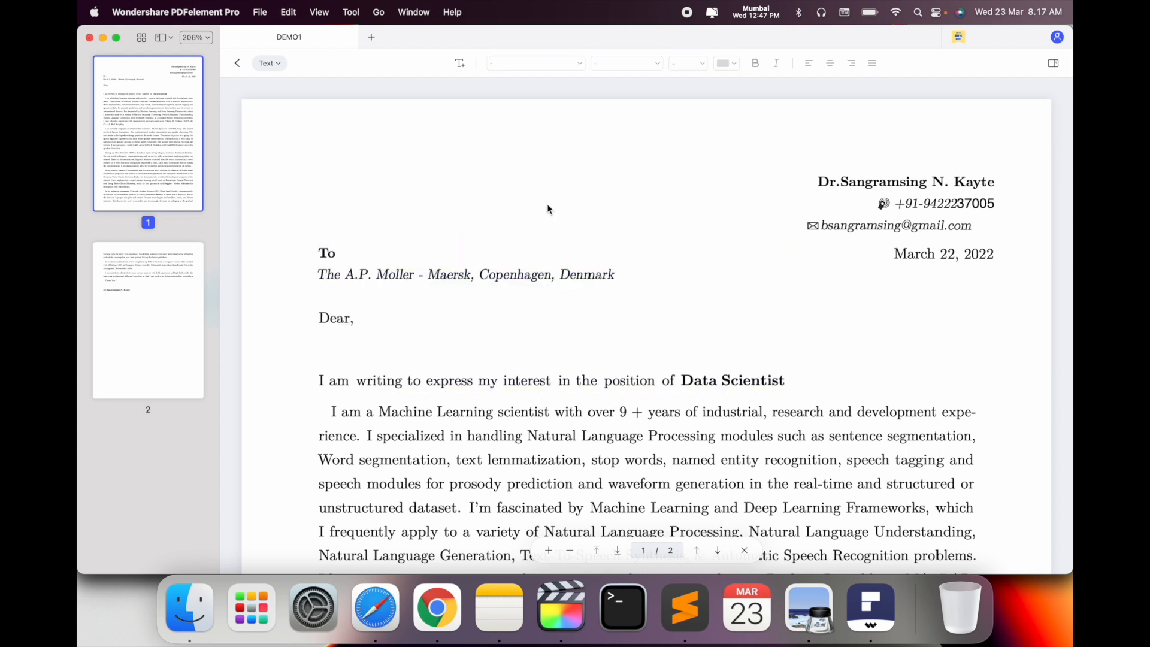
click(529, 223)
click(655, 64)
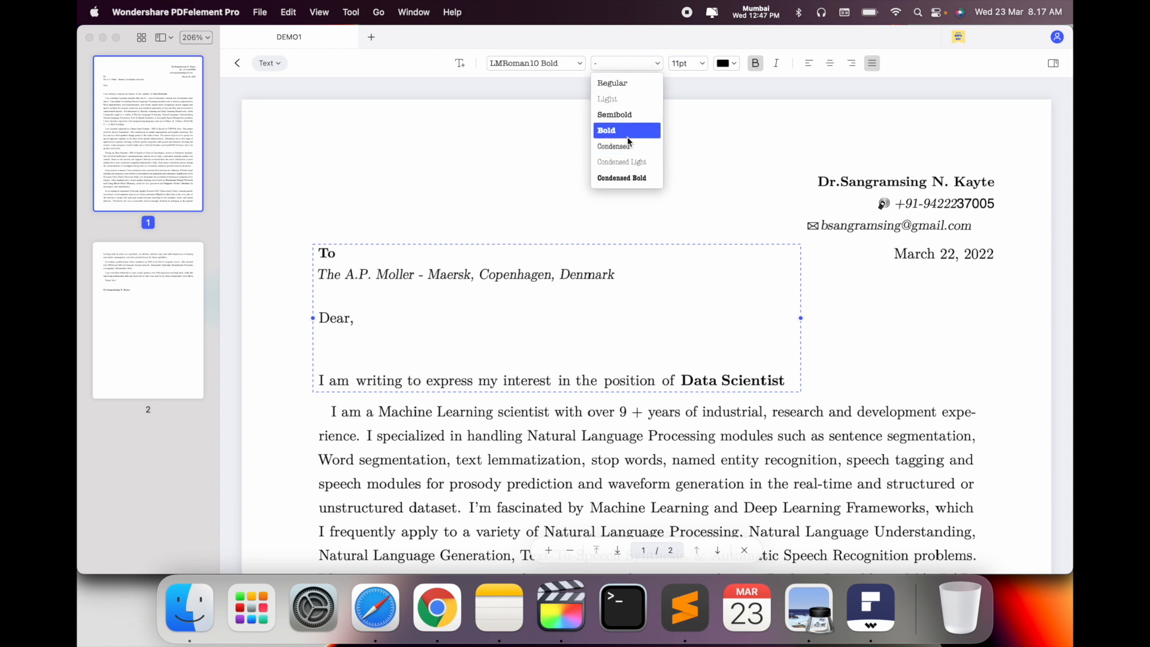
click(701, 66)
click(700, 66)
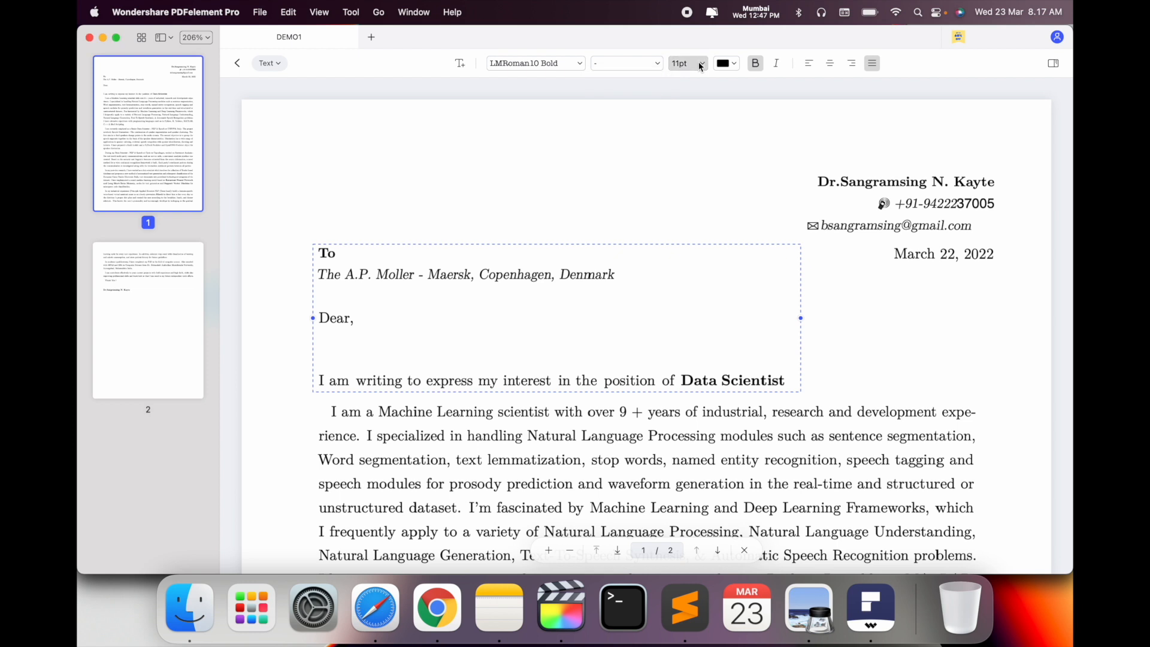
click(739, 67)
click(735, 64)
click(554, 293)
click(729, 67)
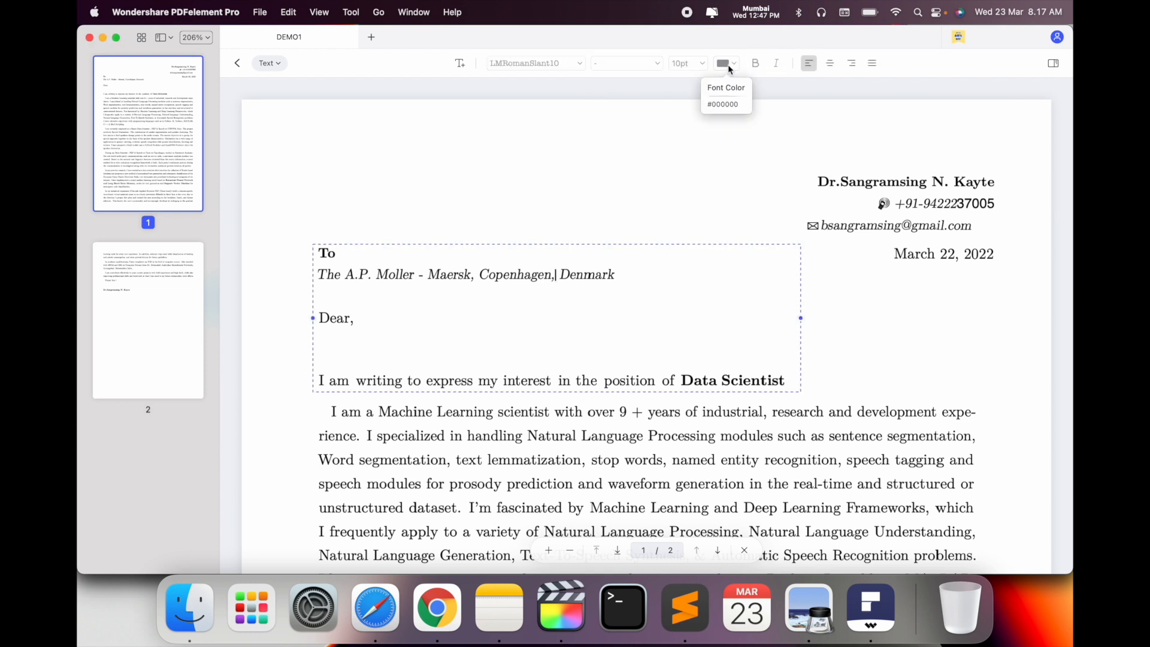
click(729, 69)
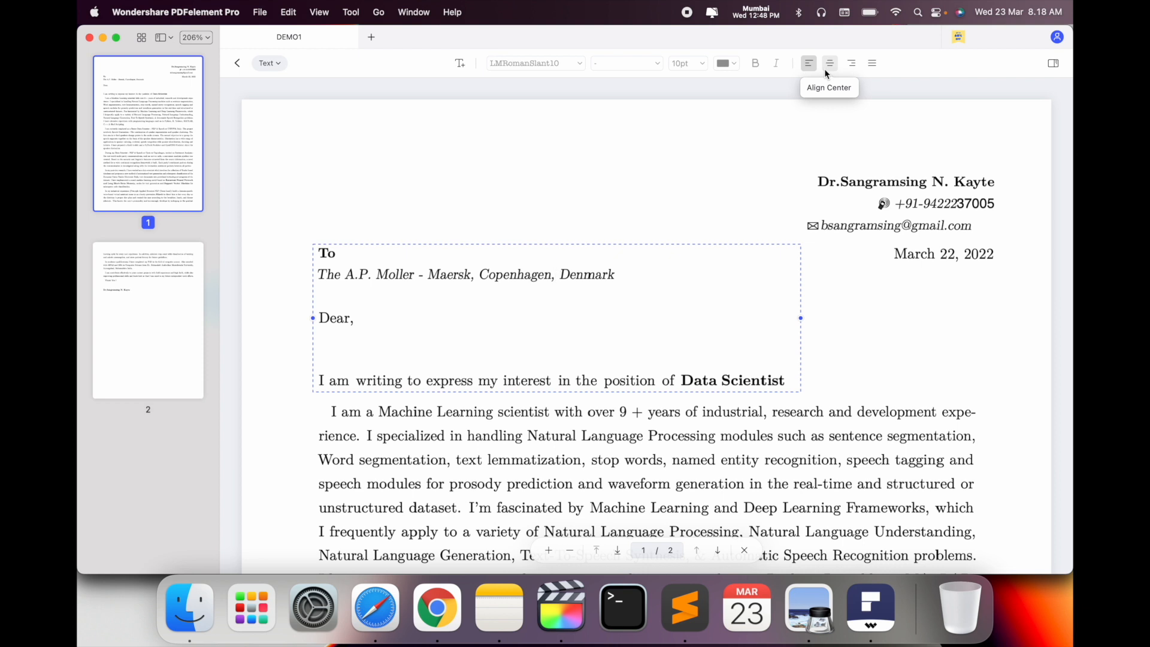
Close DEMO1 and remove it from the Recent files list
click(90, 38)
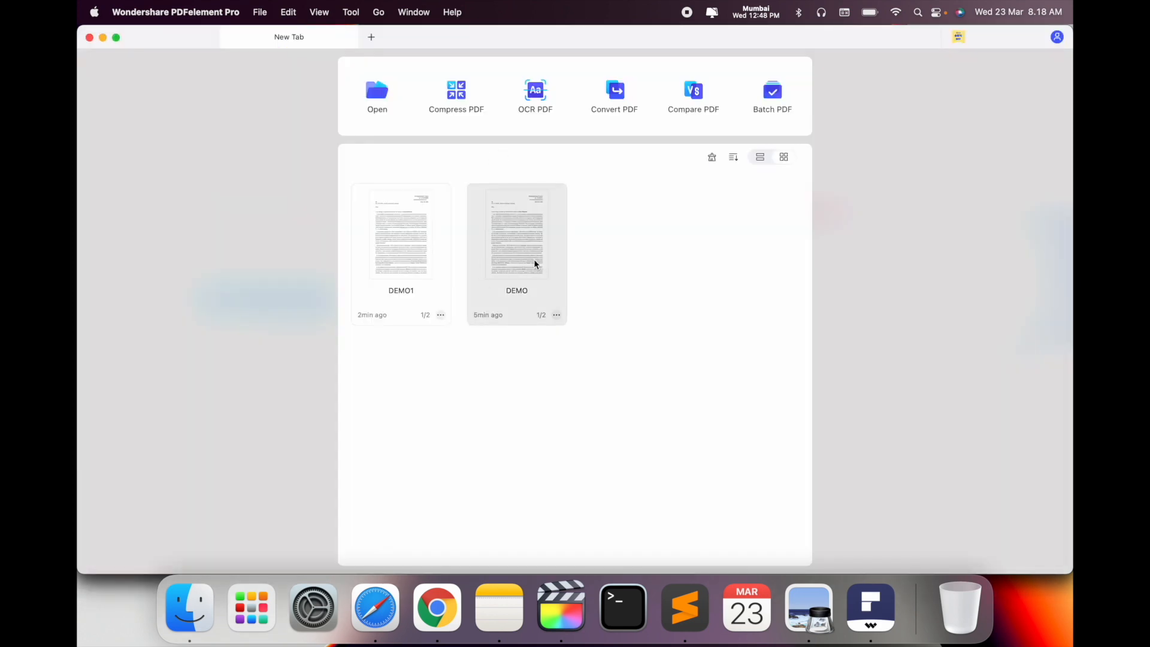
click(439, 315)
click(472, 376)
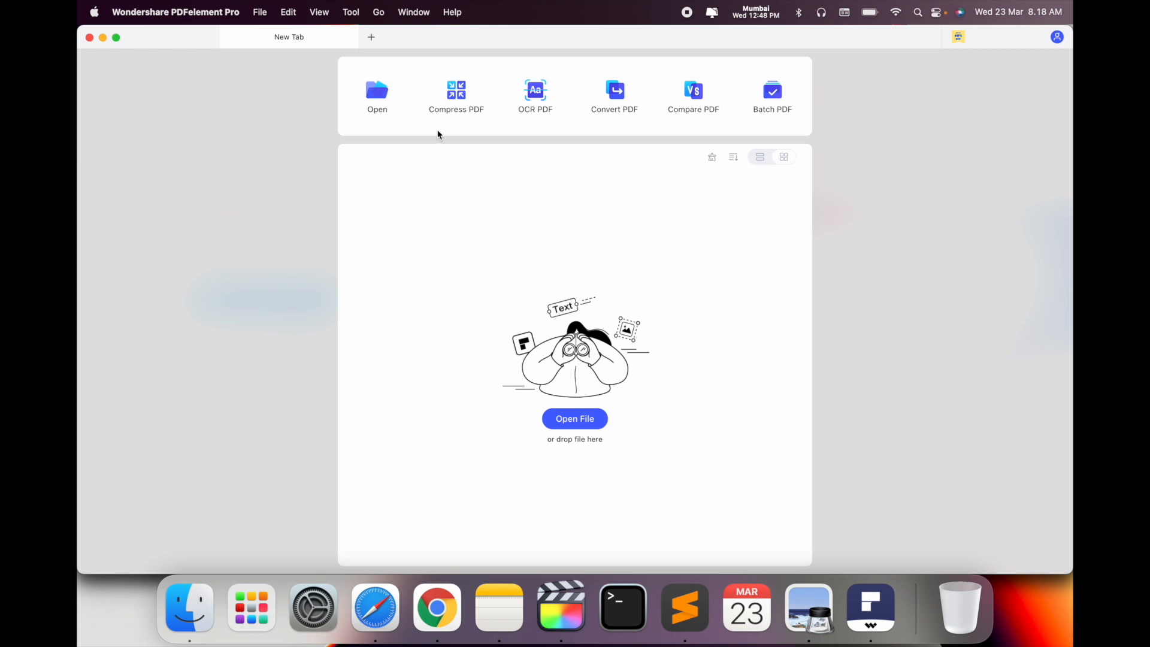
click(458, 101)
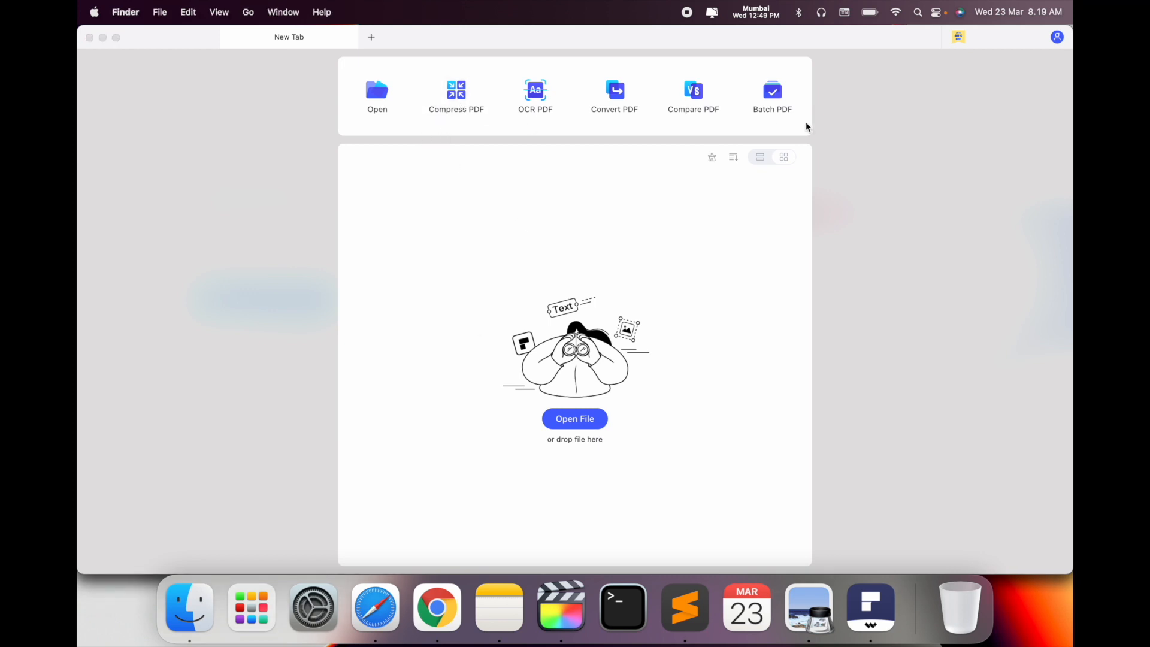
Add all 19 PDFs from the IOSR folder to the Batch Combine PDF list
click(782, 99)
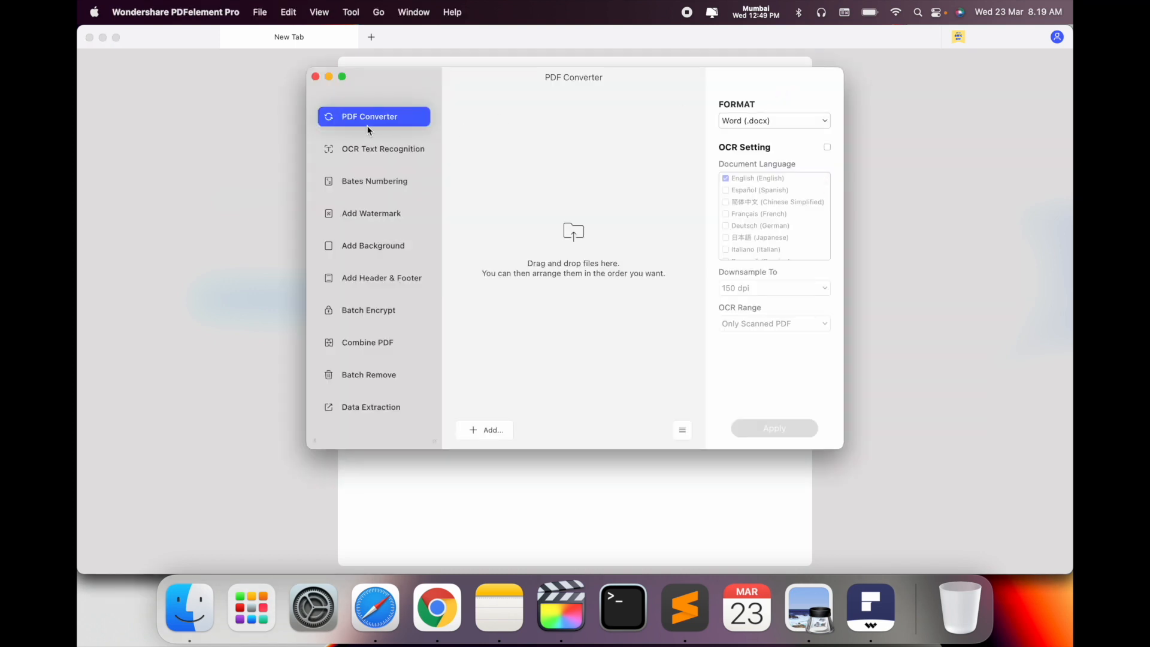
click(374, 346)
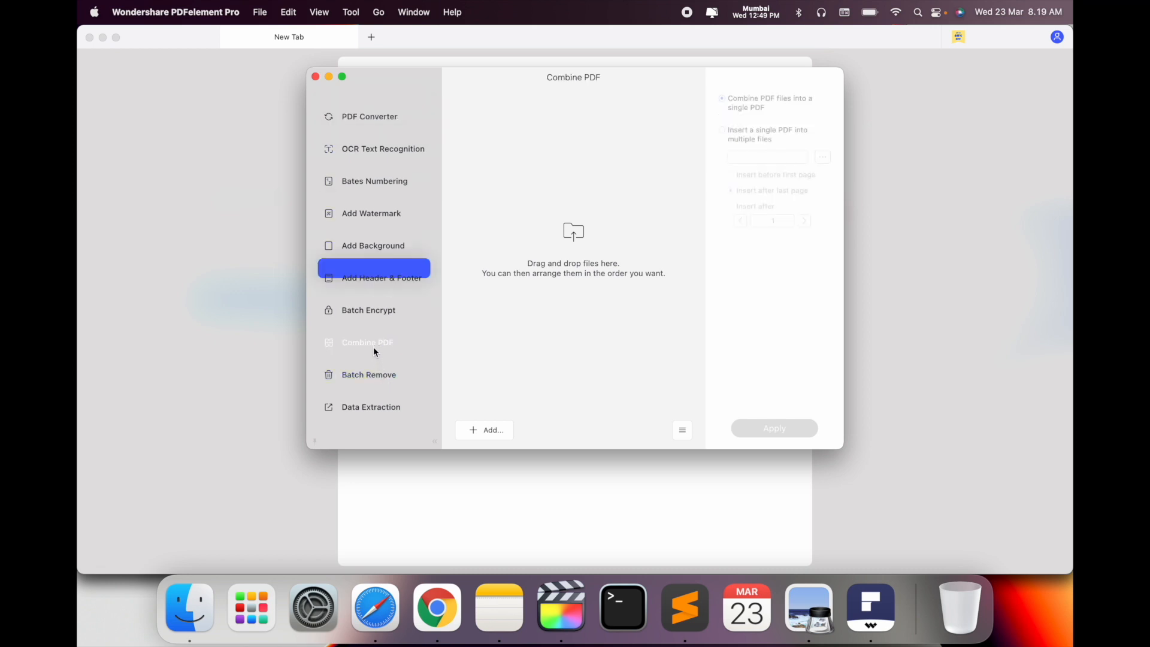
click(479, 429)
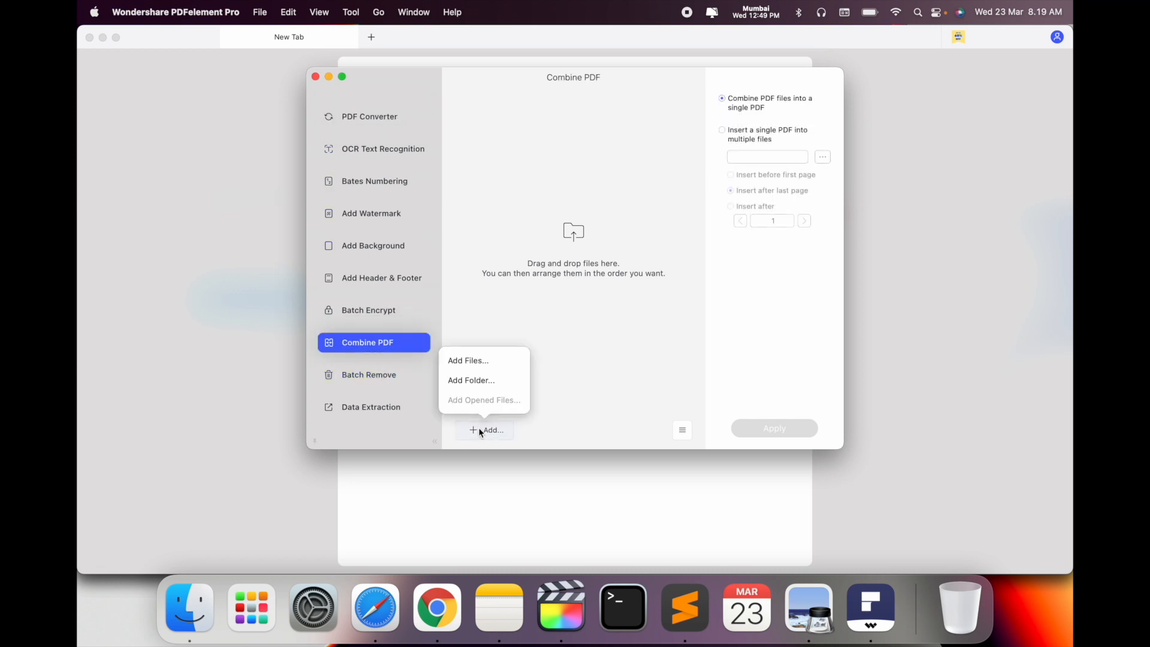
click(480, 363)
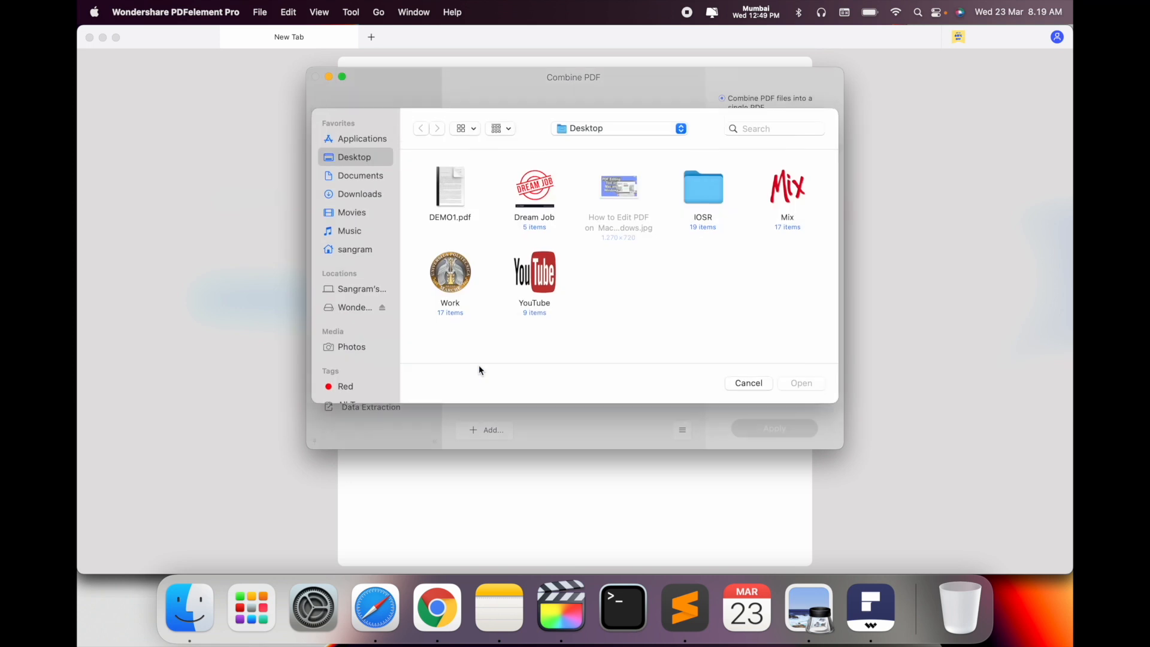
double_click(702, 190)
key(super+a)
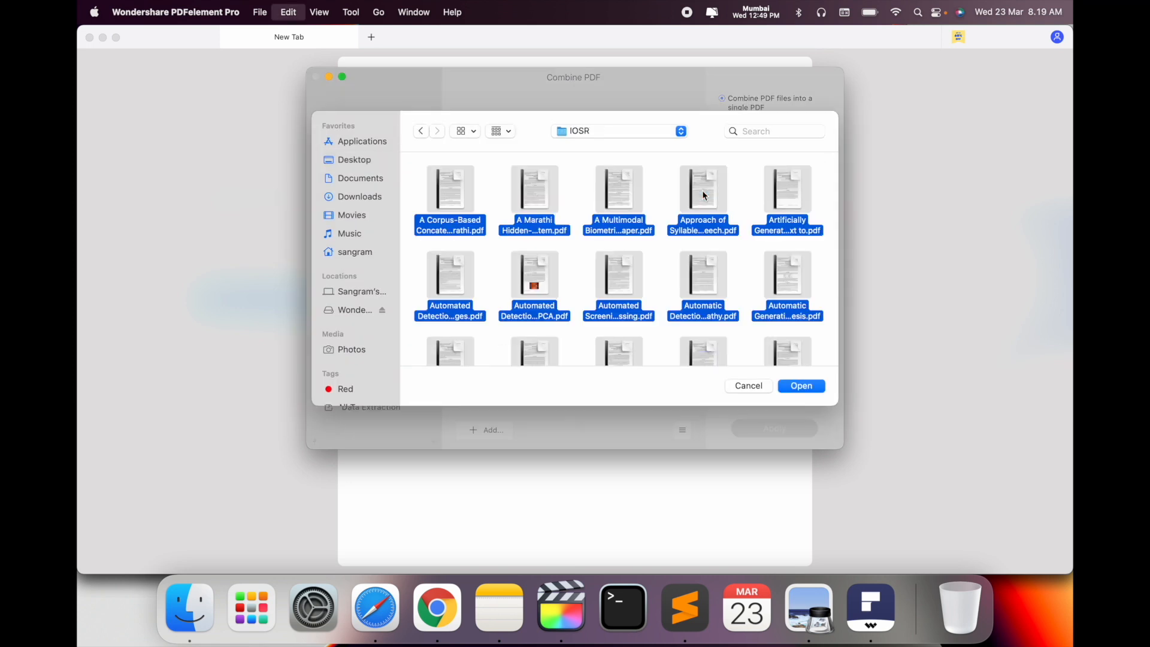
scroll(705, 196, down, 5)
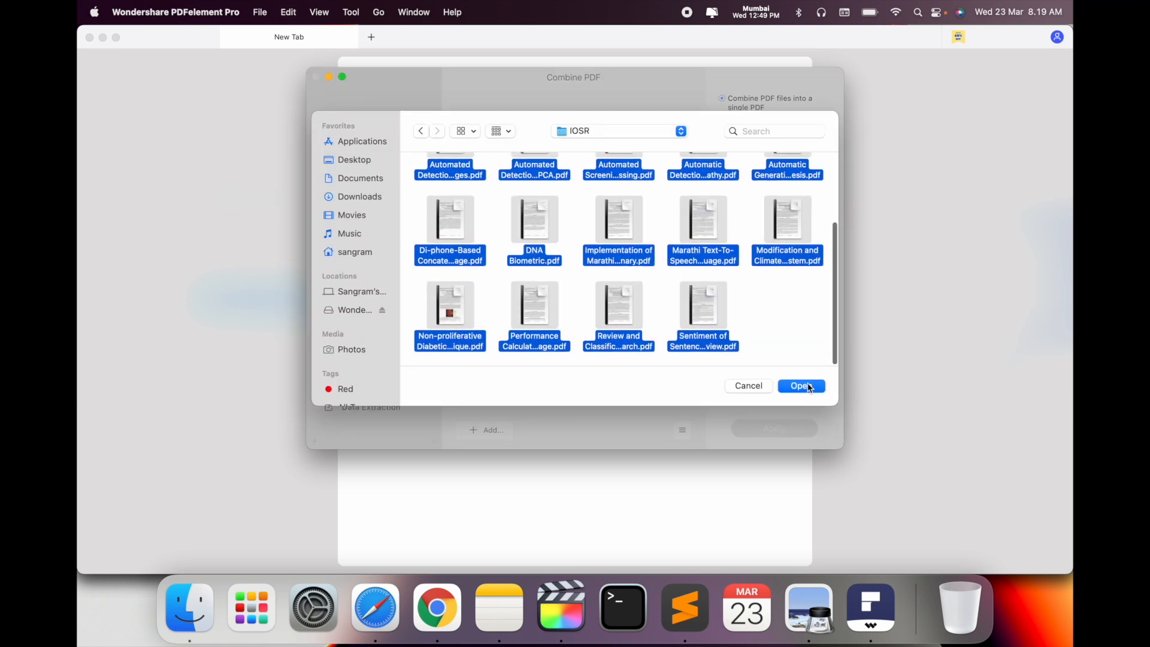
click(806, 386)
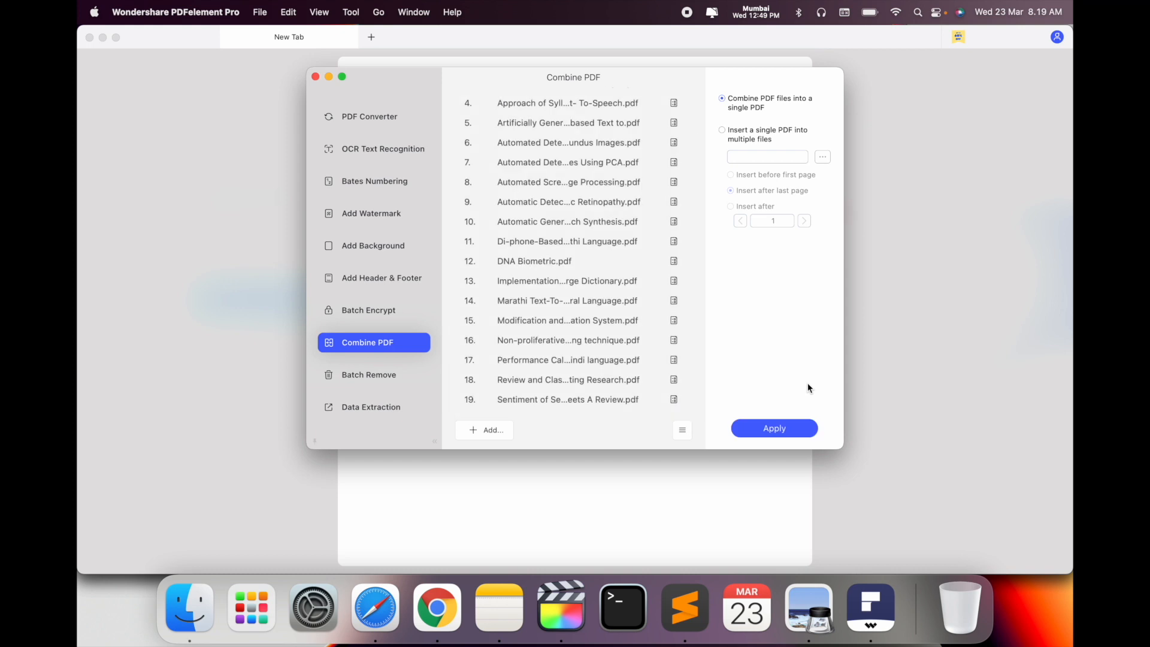
Combine the papers and save the result as Combine.pdf on the Desktop
scroll(493, 339, down, 3)
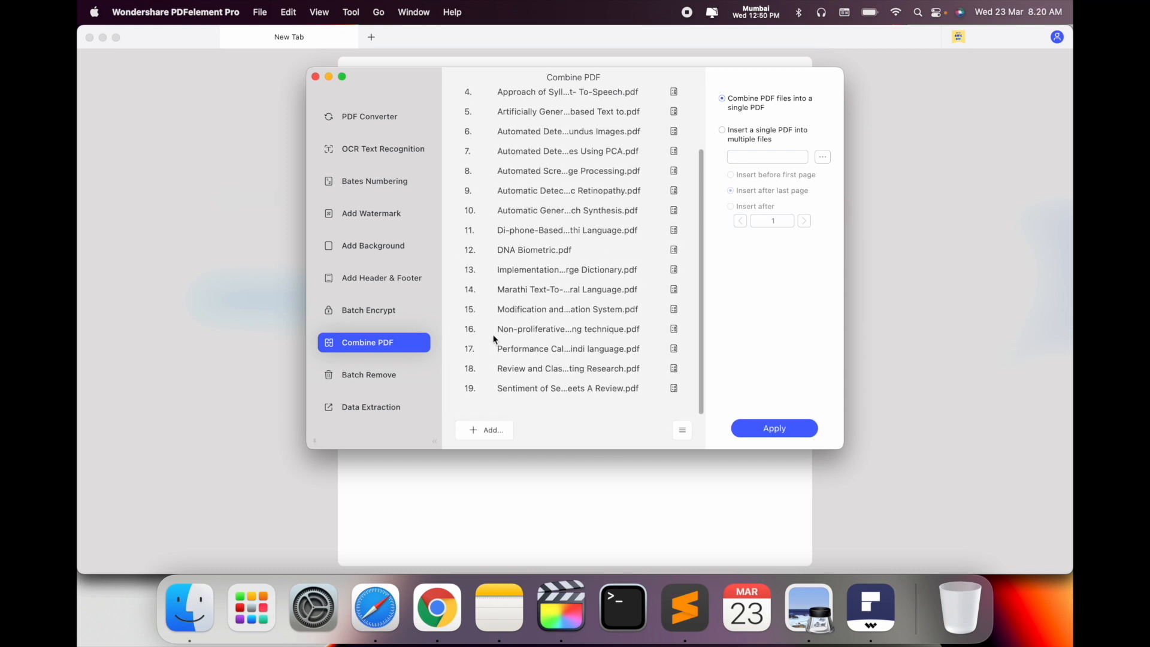
click(769, 427)
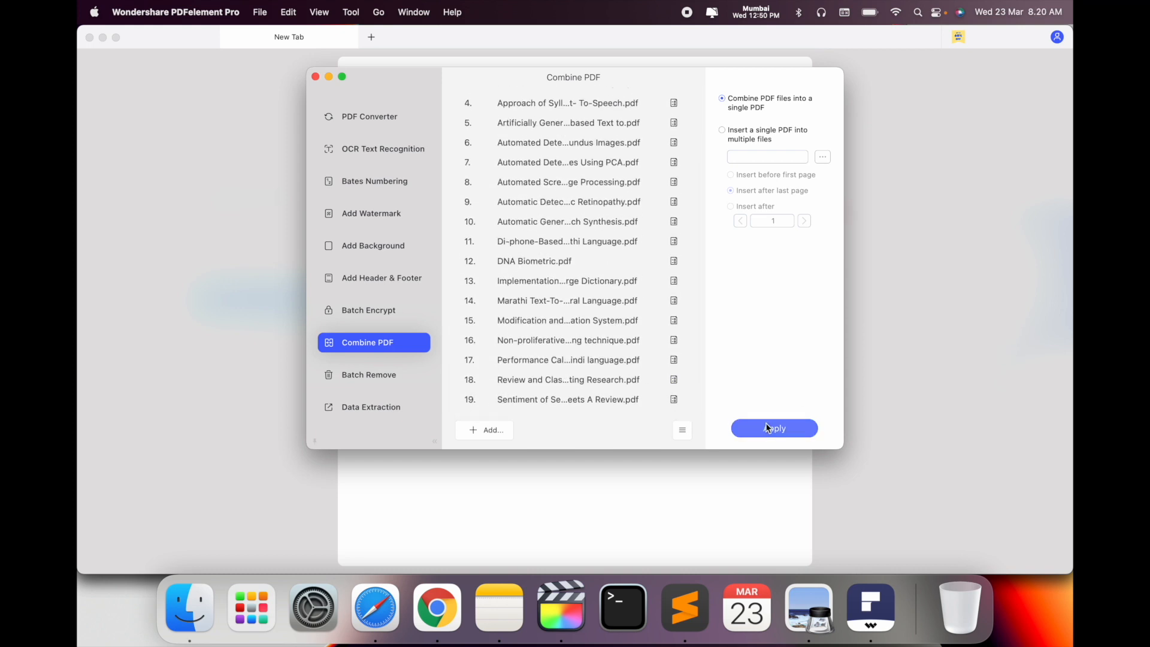
click(769, 428)
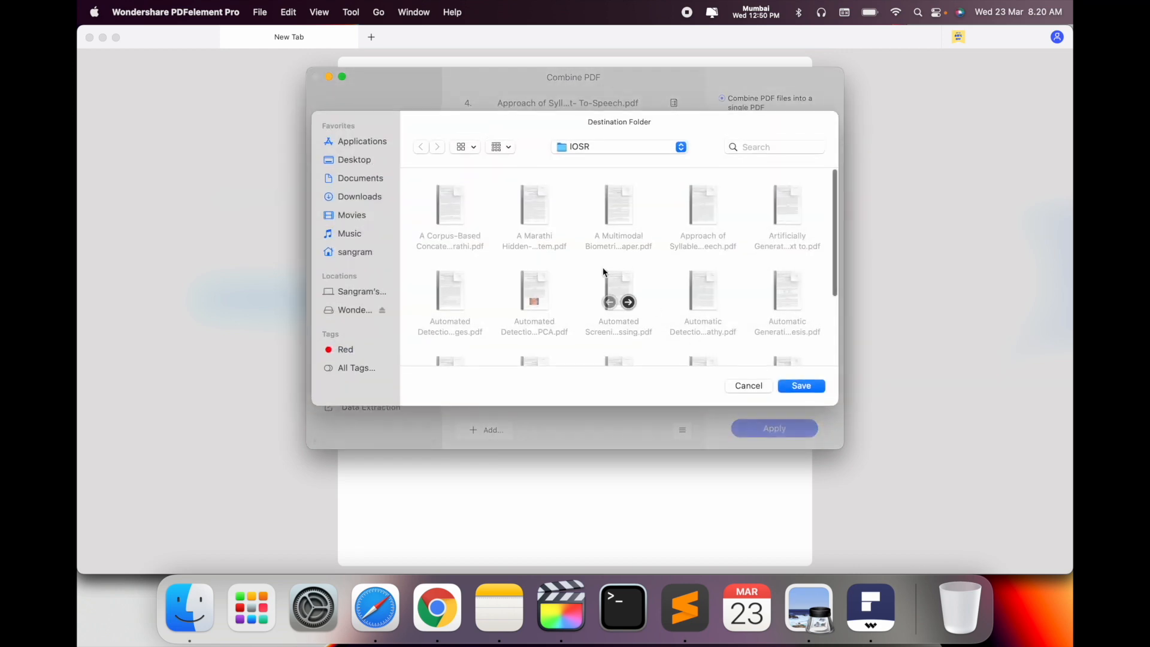
click(354, 160)
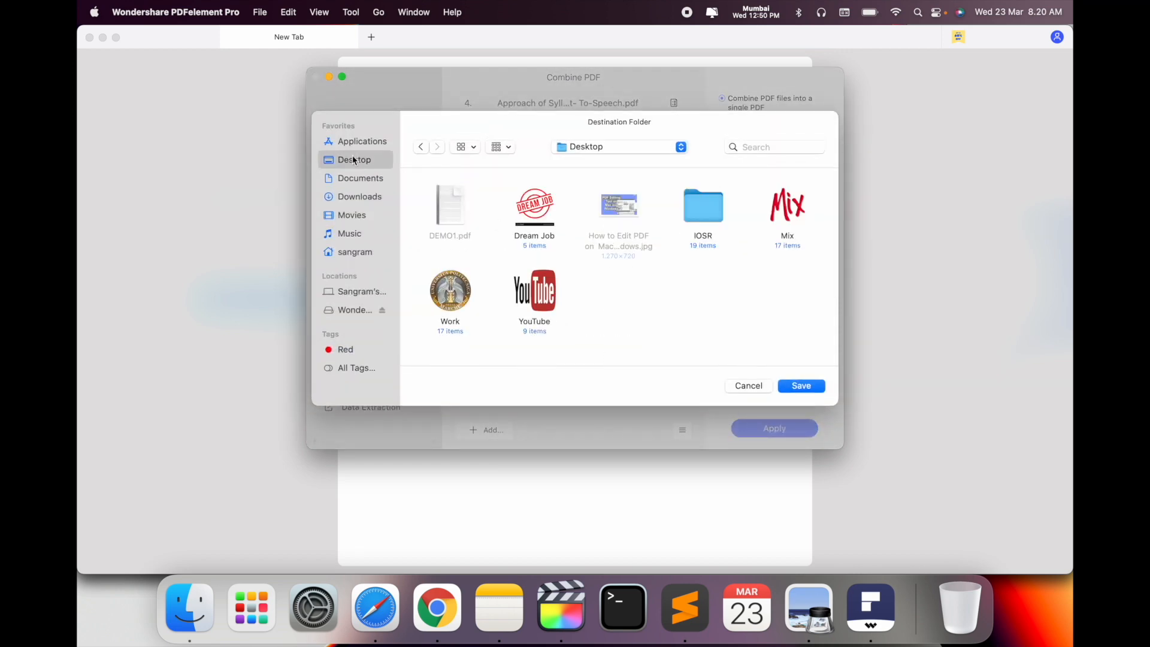
click(797, 387)
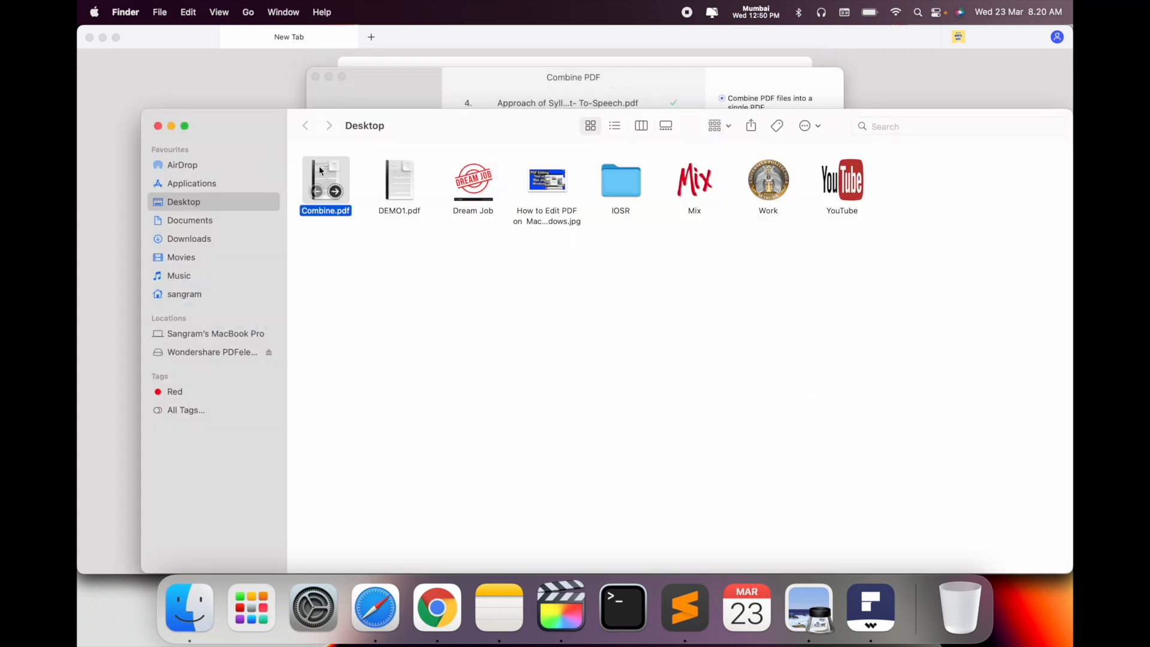
Open the merged Combine.pdf, scroll through its pages and thumbnails, then close it
double_click(330, 176)
scroll(647, 311, down, 10)
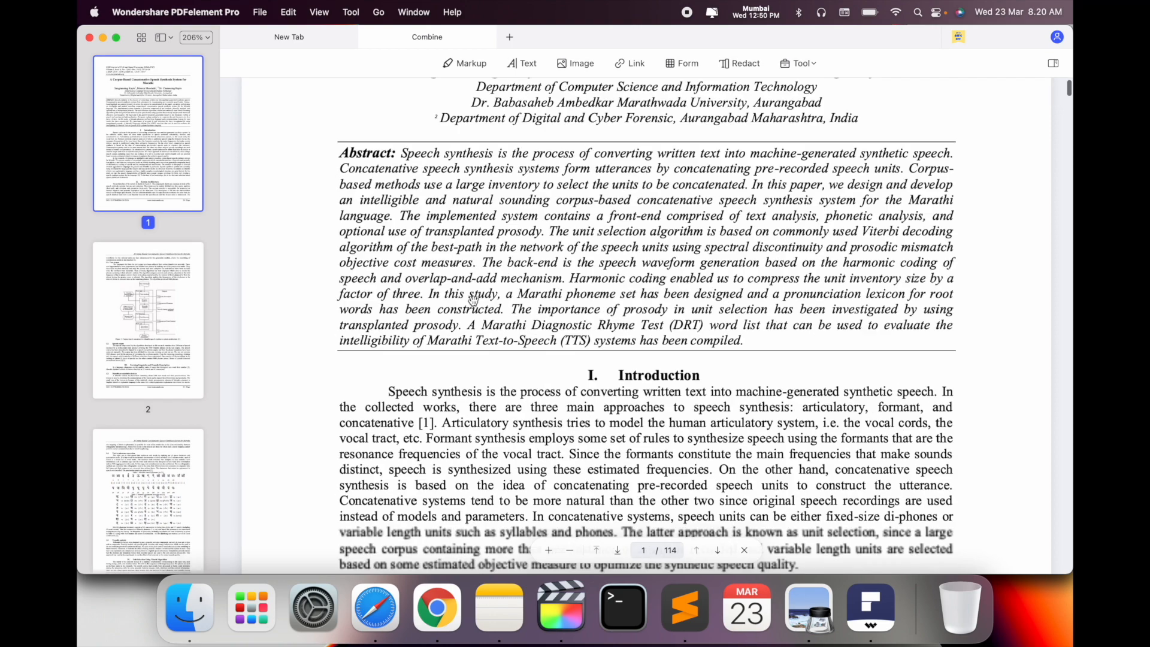
scroll(79, 403, down, 20)
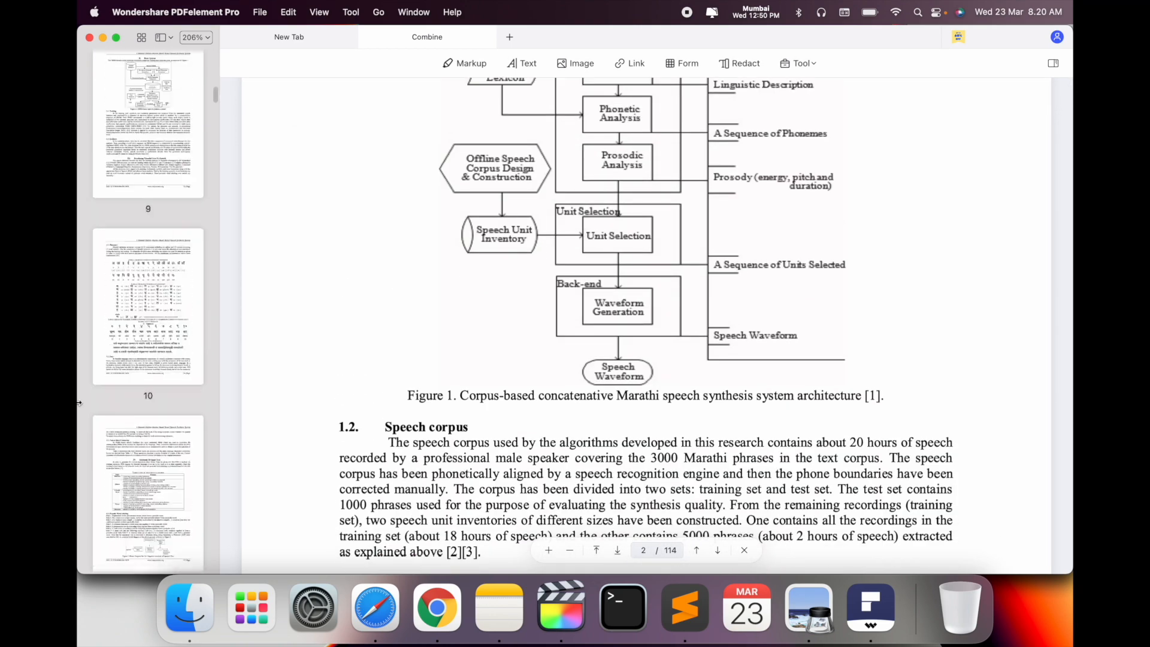
scroll(78, 401, down, 20)
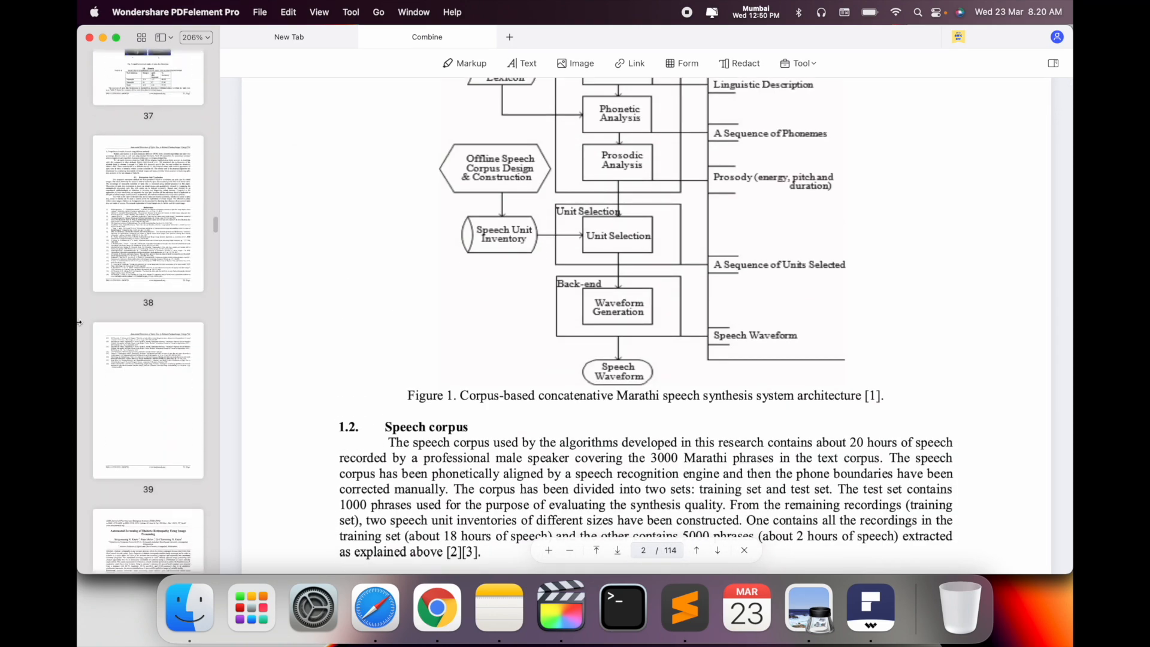
click(89, 37)
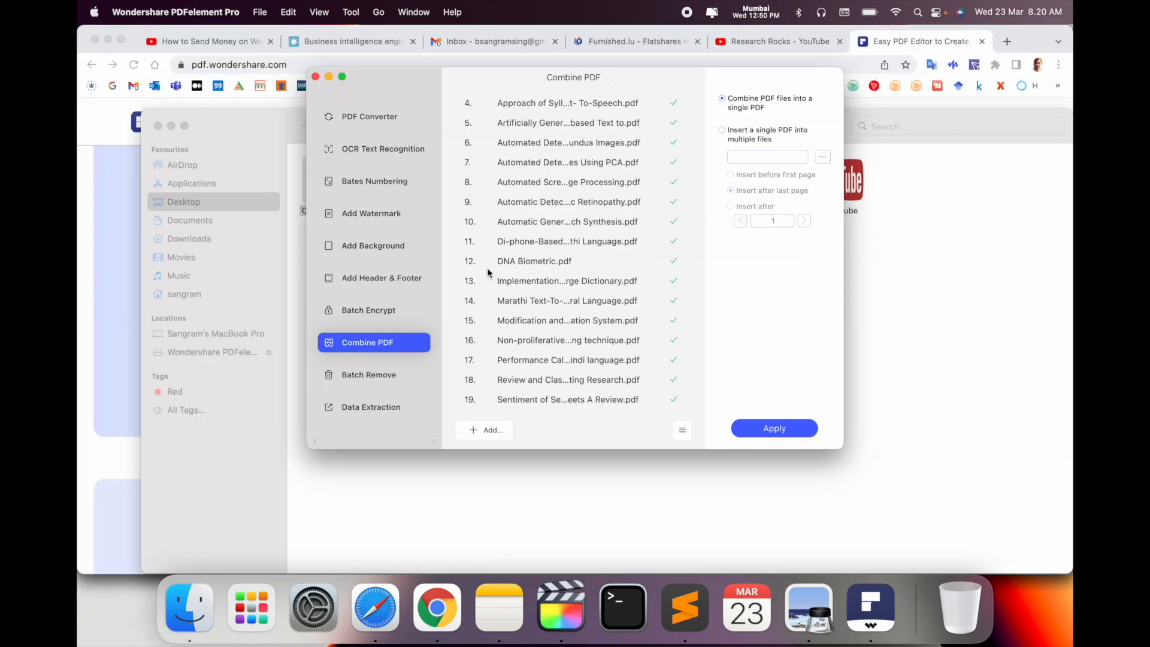
Confirm in Get Info that Combine.pdf is a 5.6 MB PDF, then close the Combine PDF window
click(408, 498)
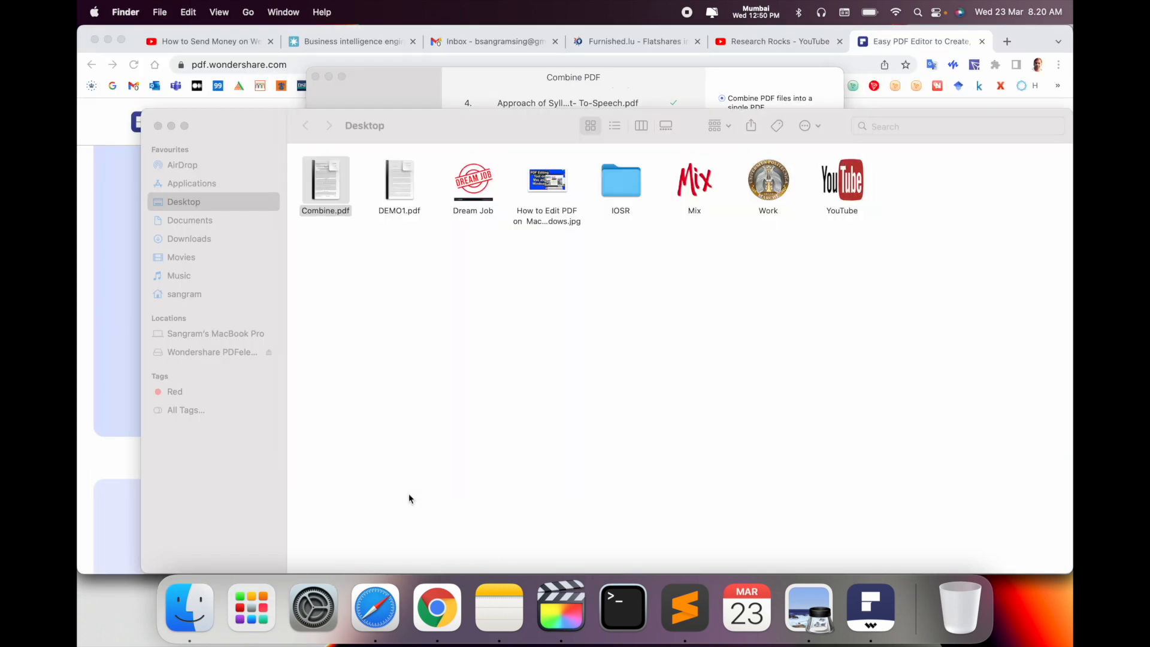
right_click(323, 187)
click(359, 243)
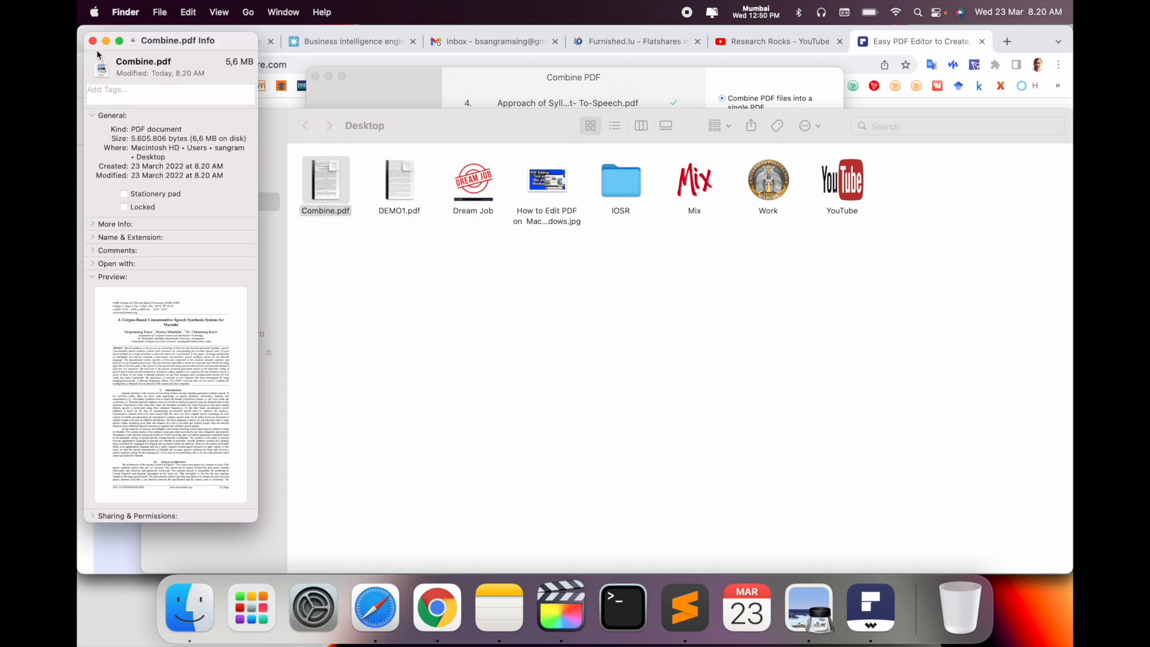
click(93, 41)
click(508, 80)
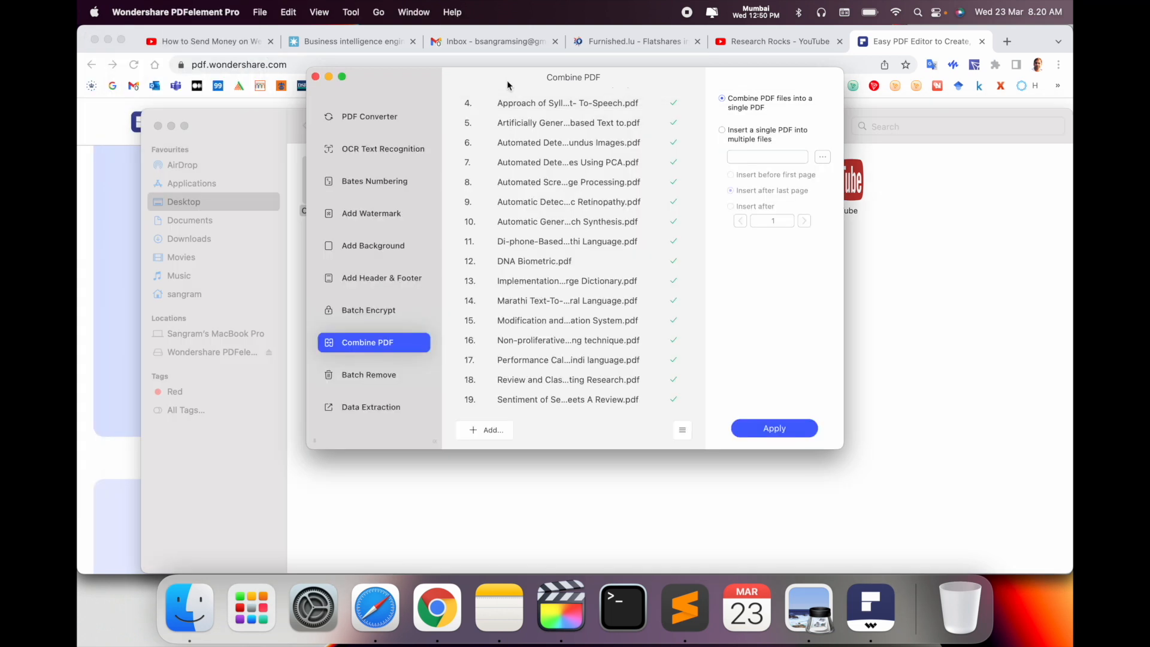
click(316, 76)
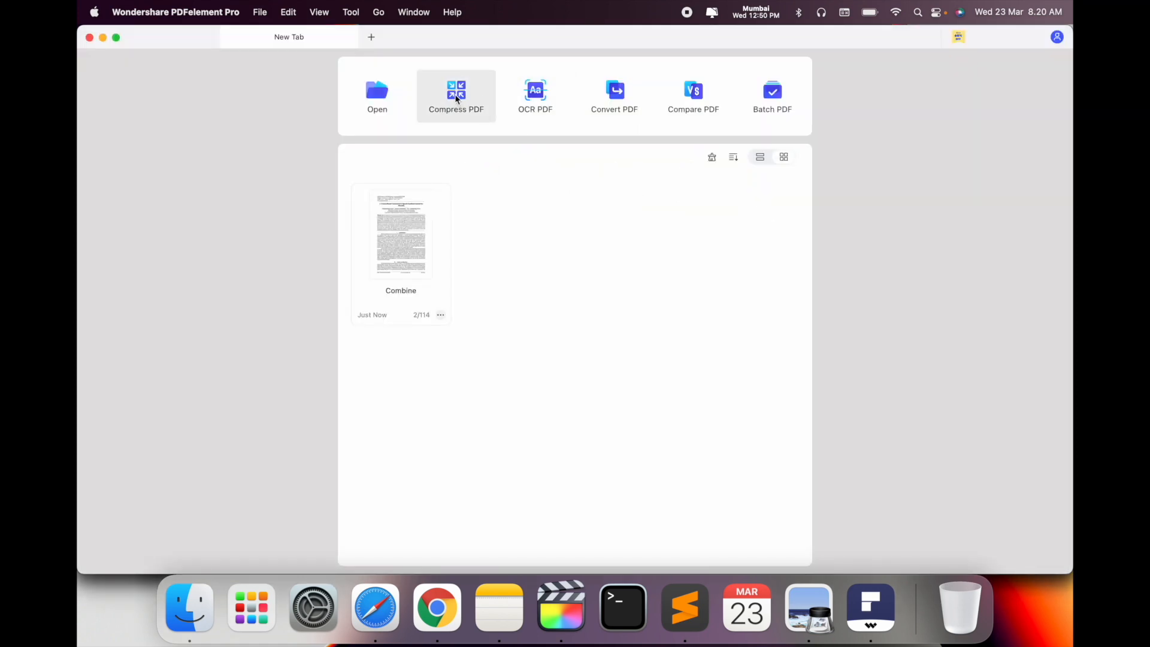
Compress Combine.pdf with Medium compression (5.6 MB to 5 MB) and save it as a new file
click(456, 97)
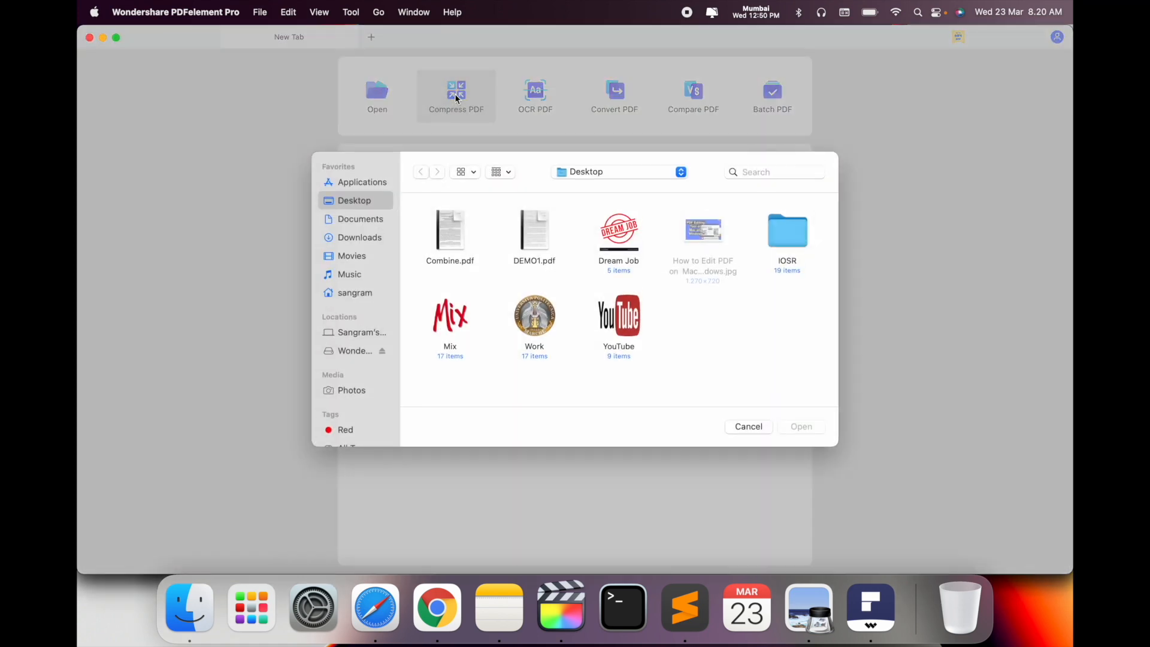
click(449, 227)
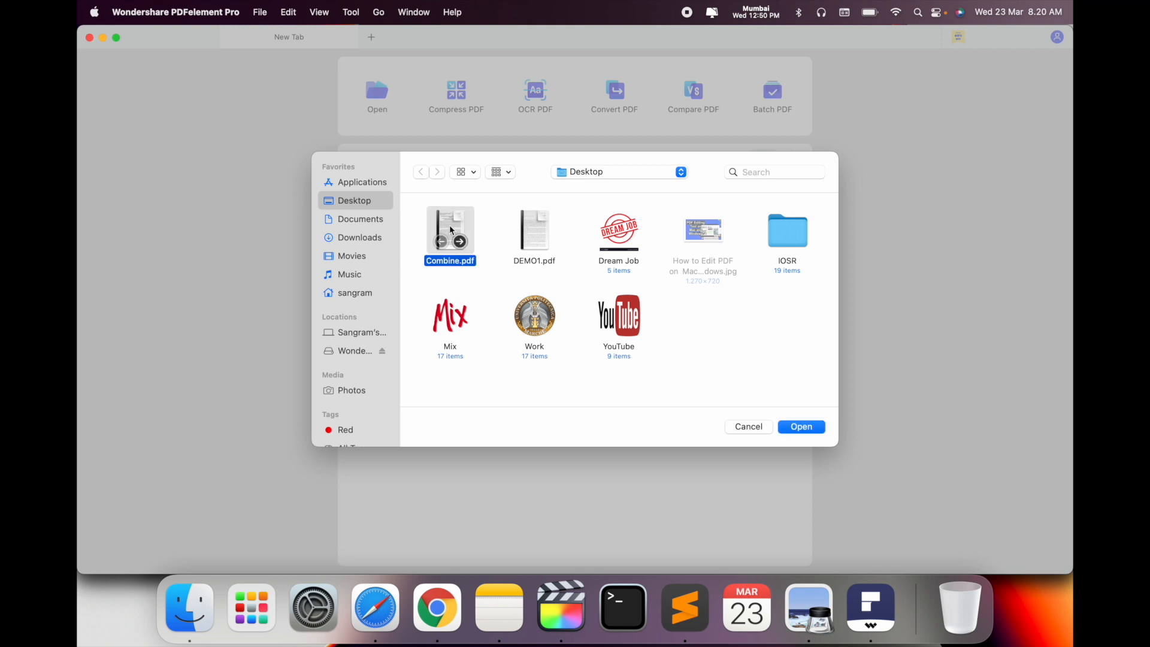
click(801, 427)
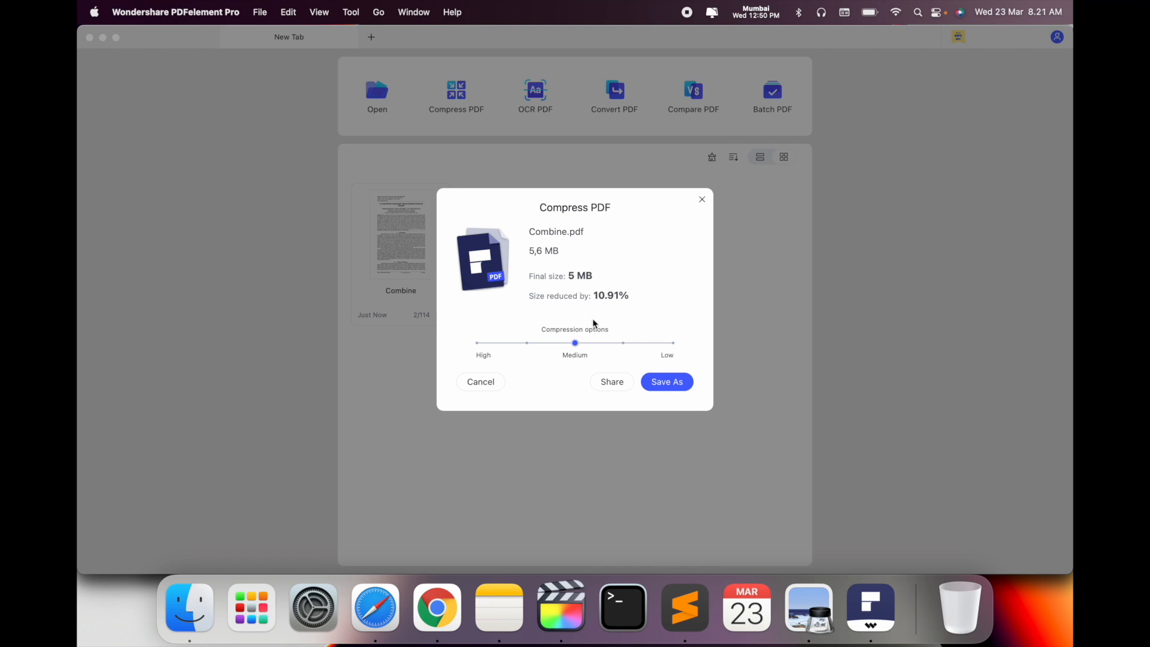
click(667, 381)
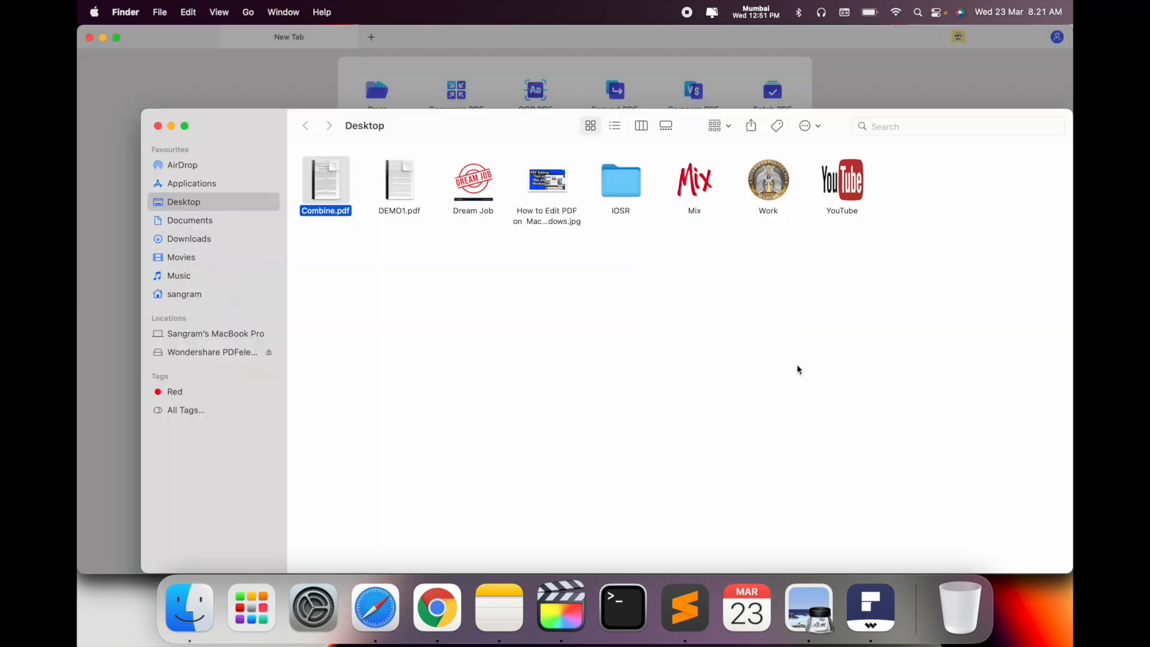
Open and scroll through Combine_Optimizer.pdf, close it, then launch OCR PDF in PDFelement
click(453, 282)
click(320, 171)
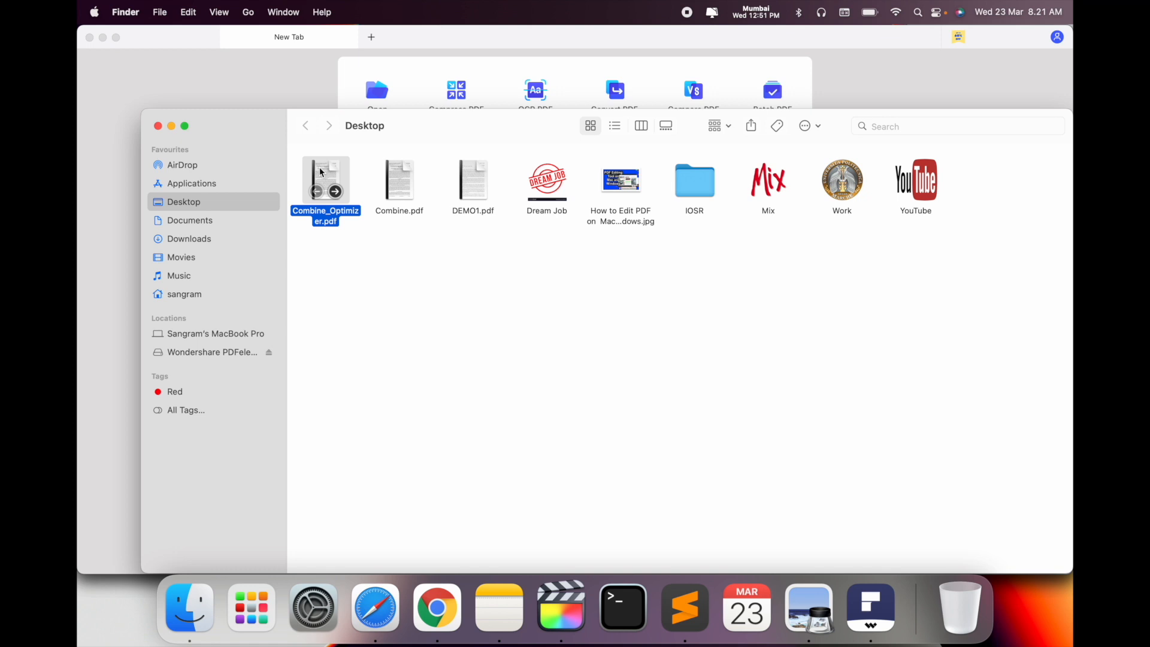
double_click(322, 173)
scroll(560, 308, down, 2)
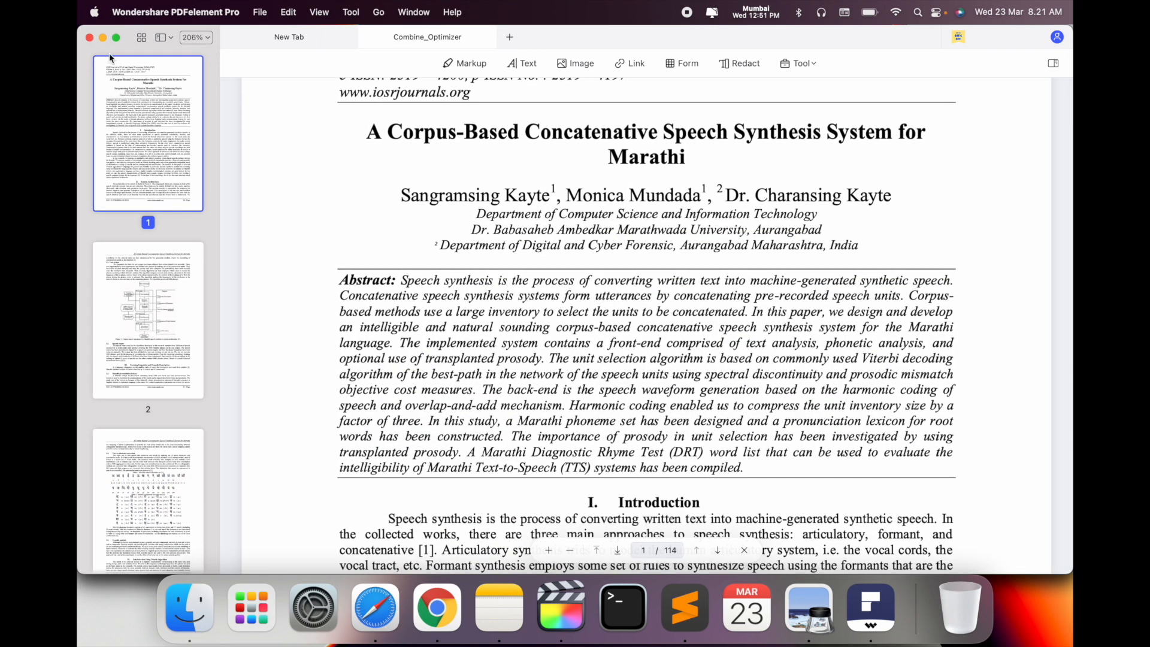
click(90, 38)
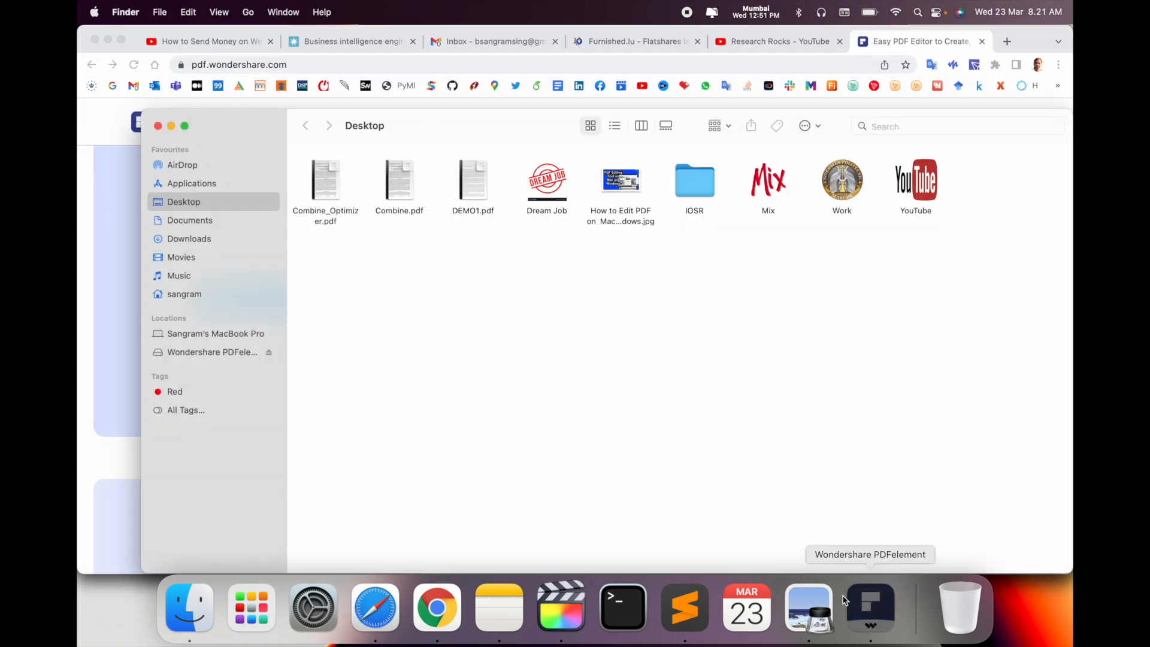
click(874, 605)
click(541, 100)
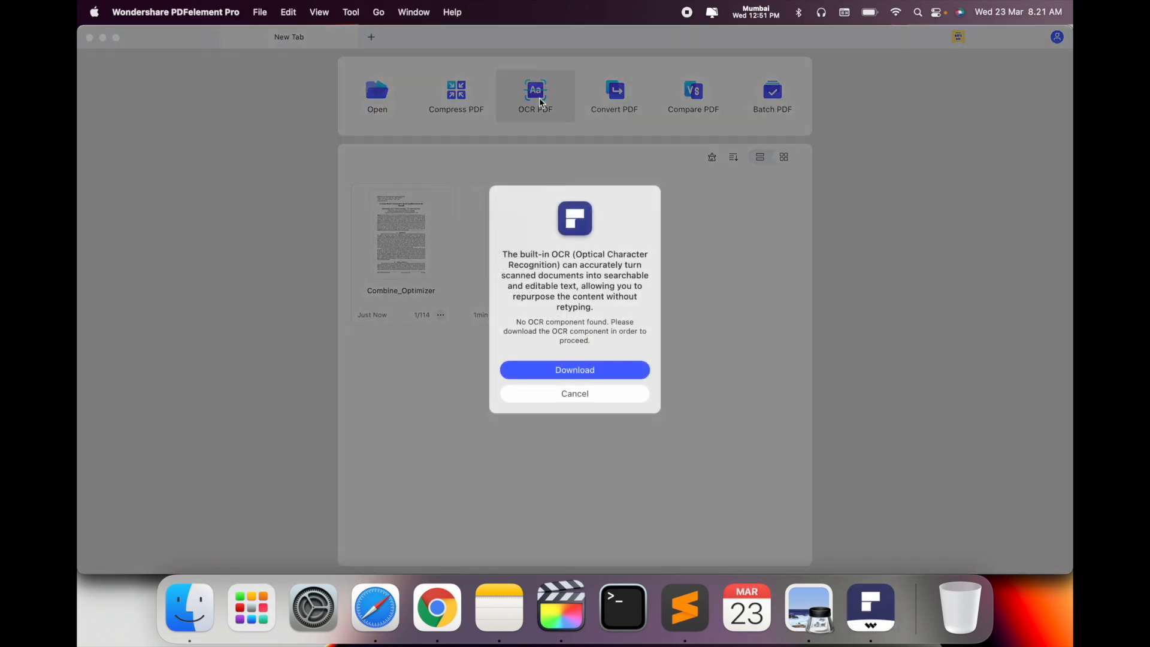
Dismiss the OCR and Convert PDF component download prompts without installing, then start Compare PDF
click(602, 376)
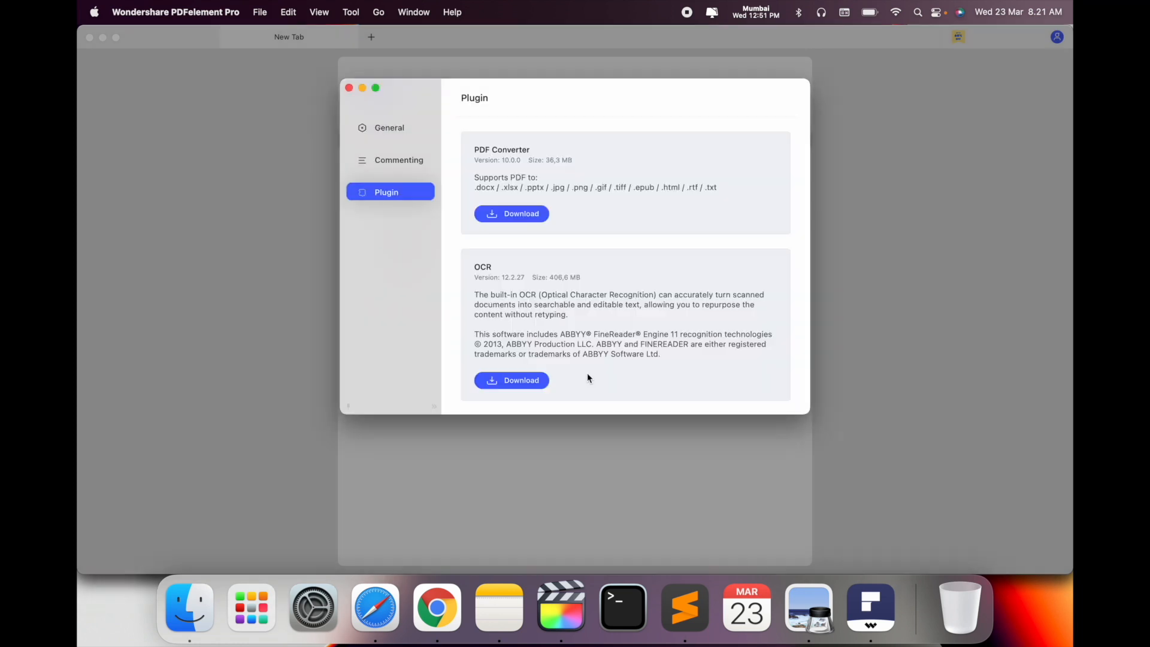
click(350, 89)
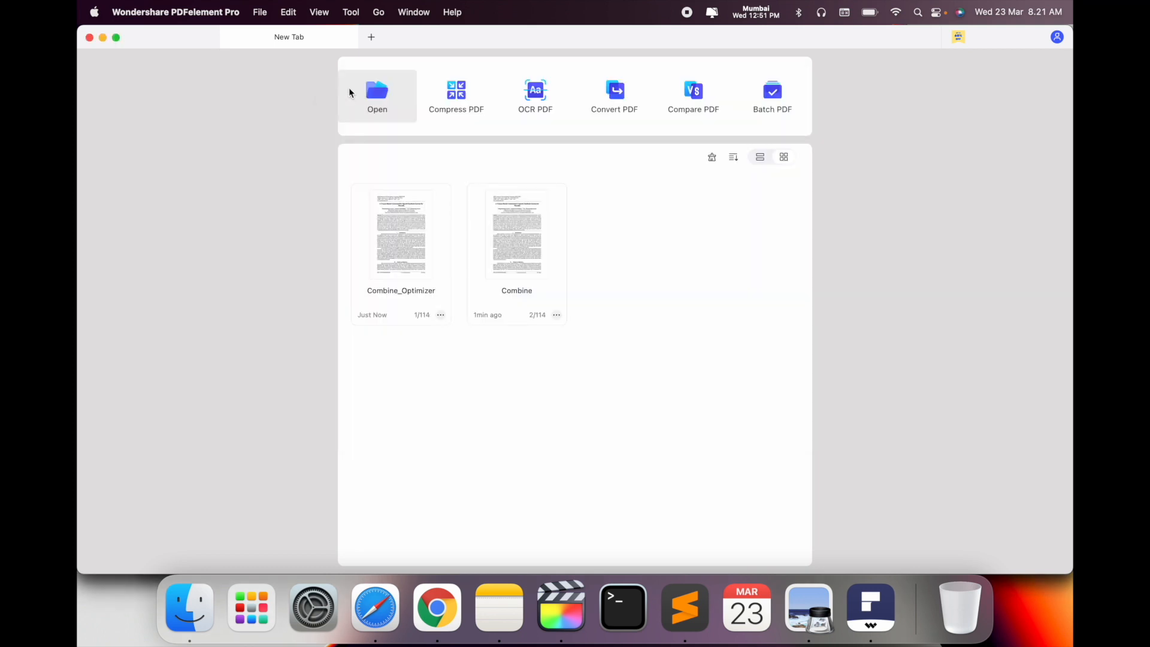
click(618, 93)
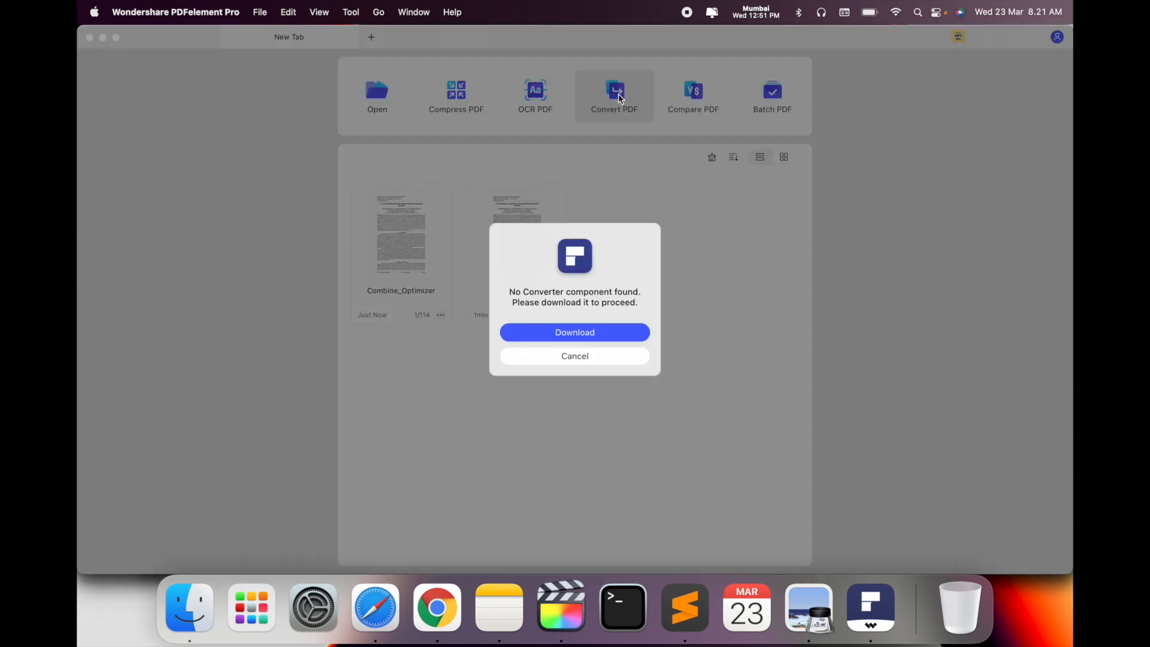
click(567, 334)
click(349, 89)
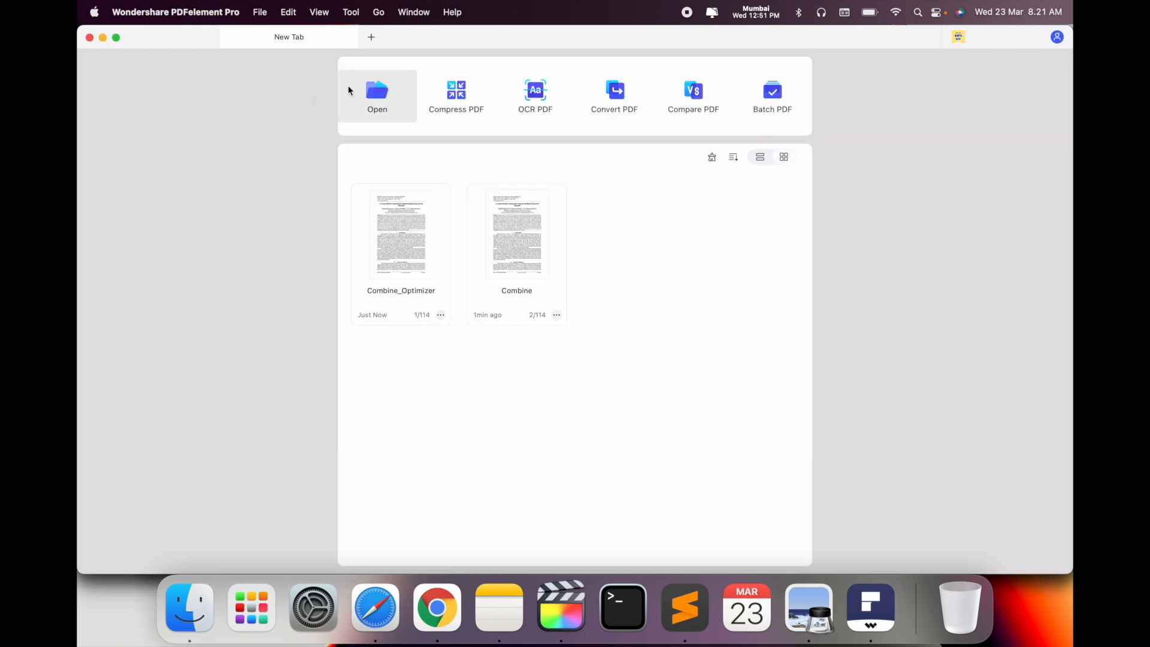
click(693, 102)
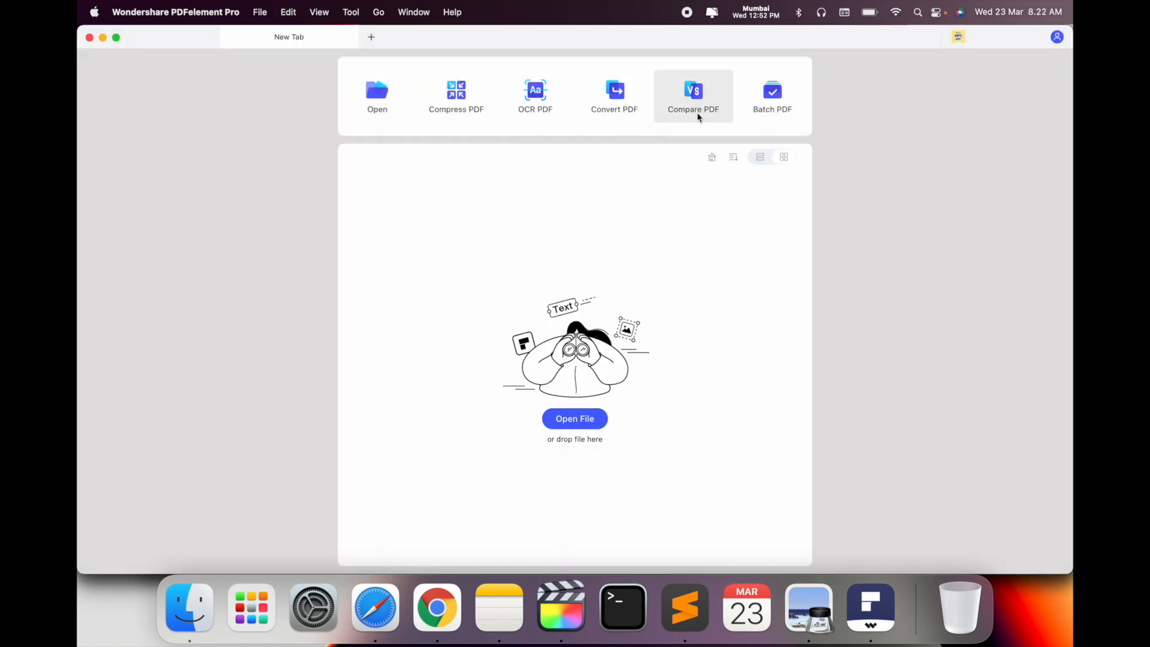
Compare Combine_Optimizer.pdf as old file against Combine.pdf as new file, showing 49 changes
click(698, 99)
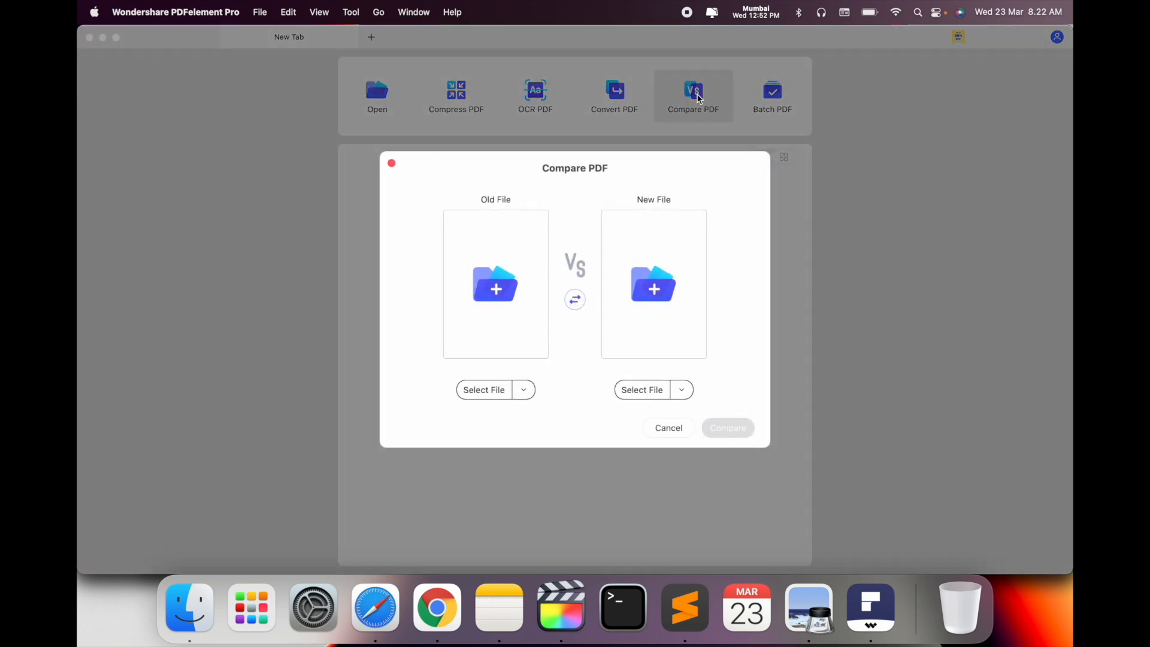
click(495, 297)
double_click(454, 235)
click(651, 277)
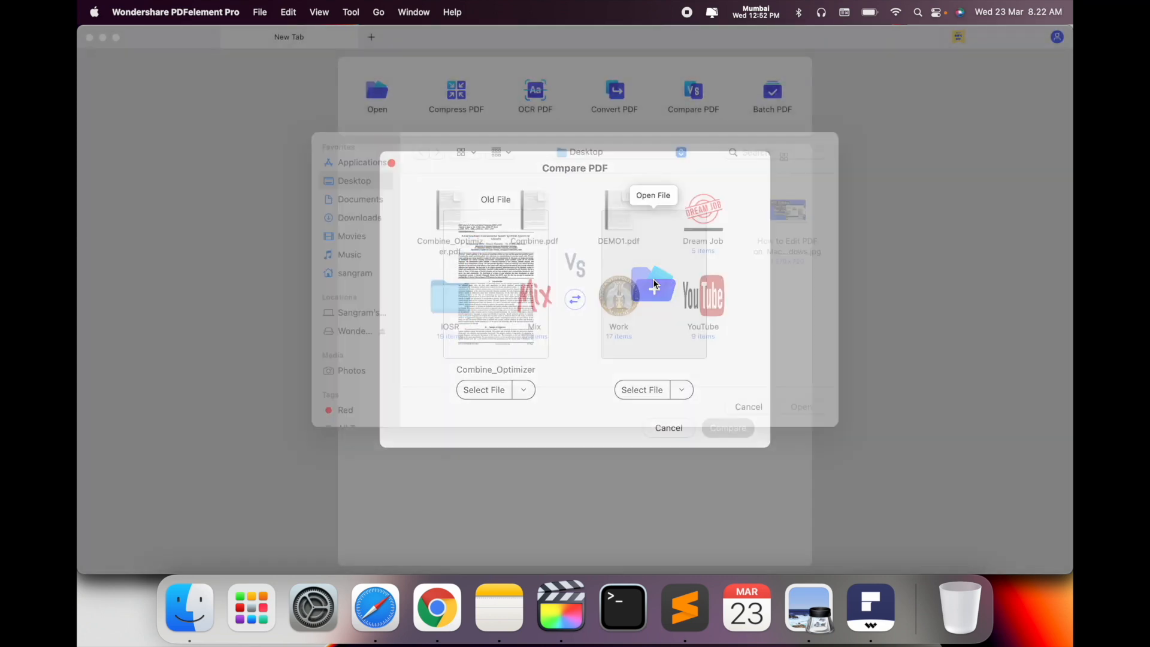
double_click(545, 226)
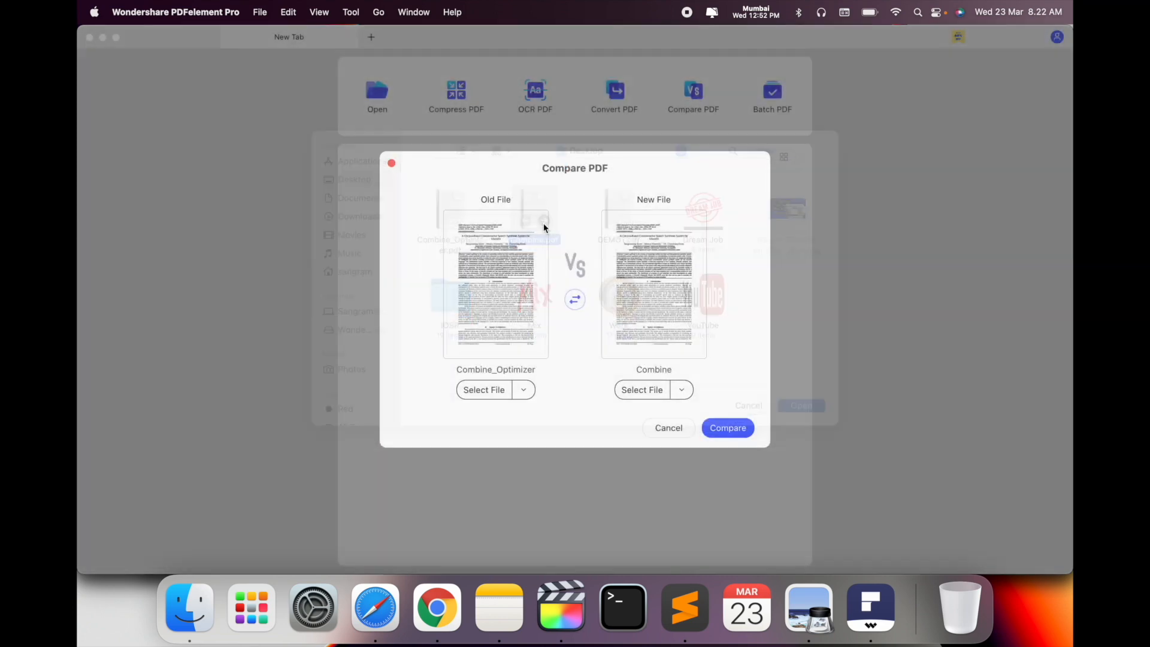
click(734, 430)
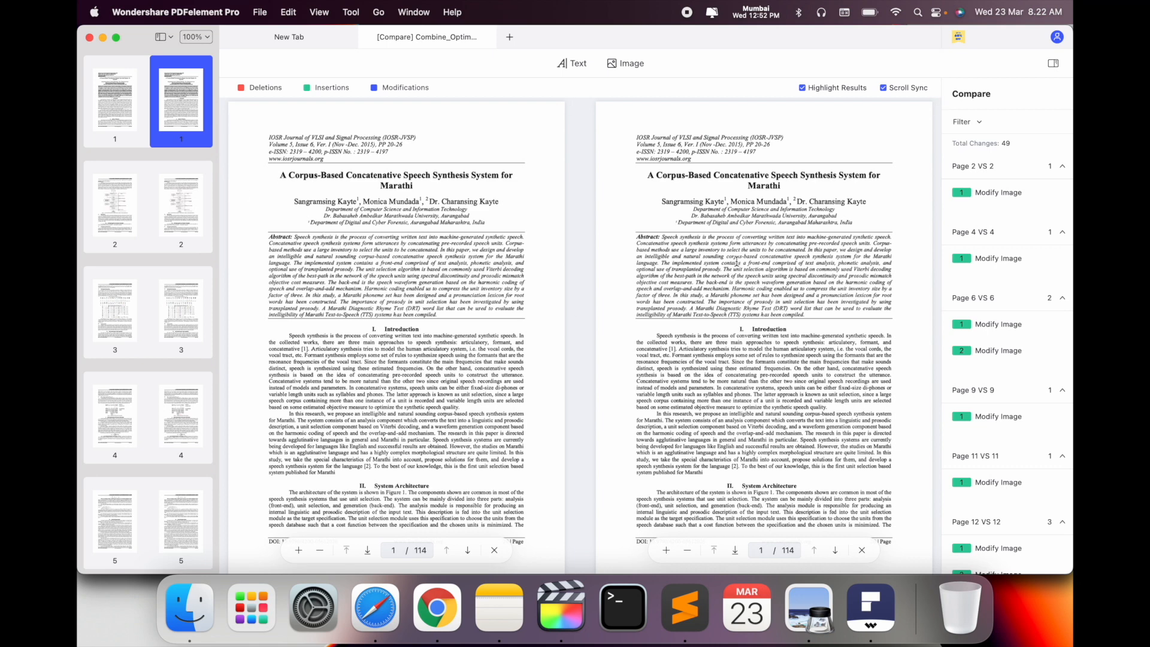
scroll(736, 263, down, 8)
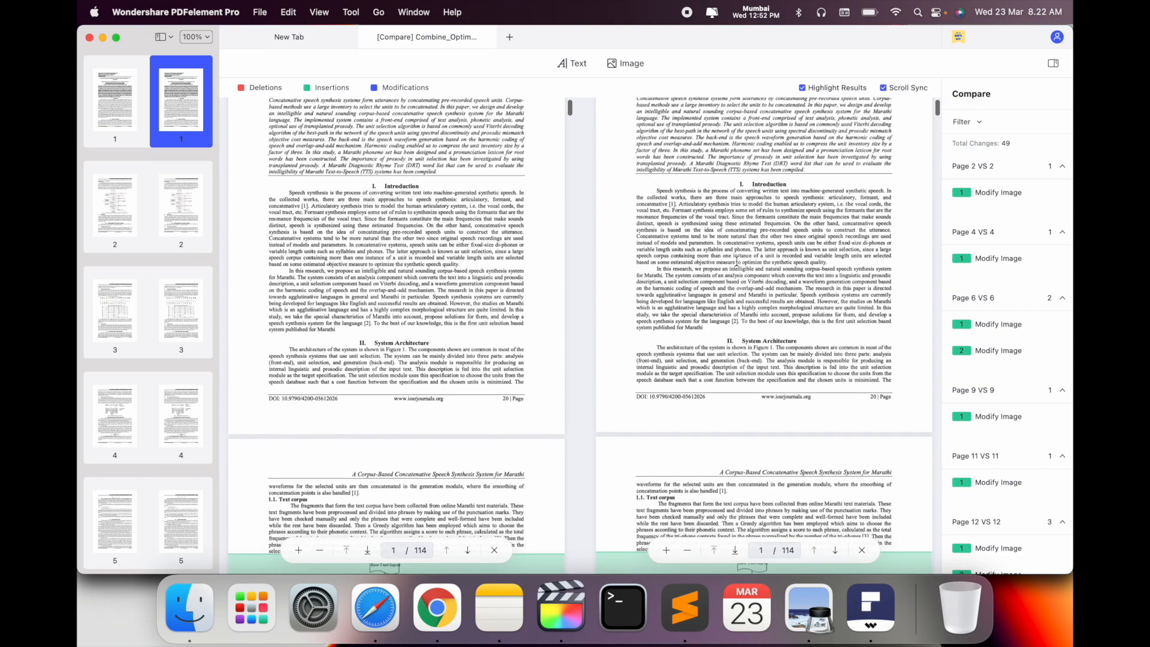
scroll(736, 263, down, 6)
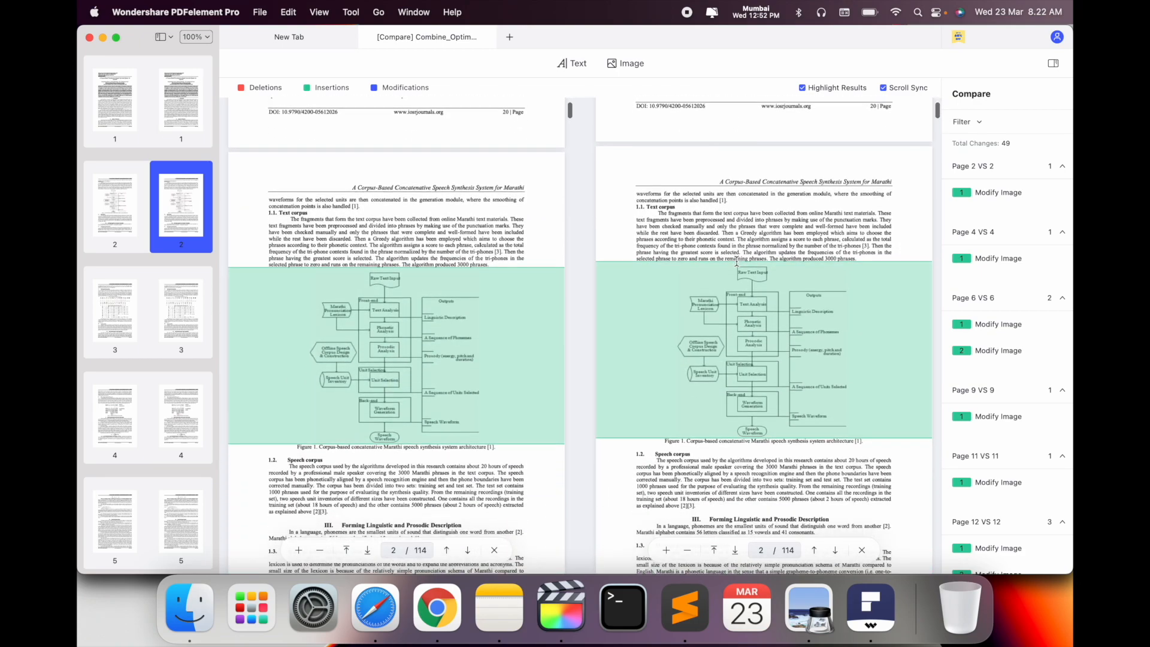
scroll(738, 264, up, 4)
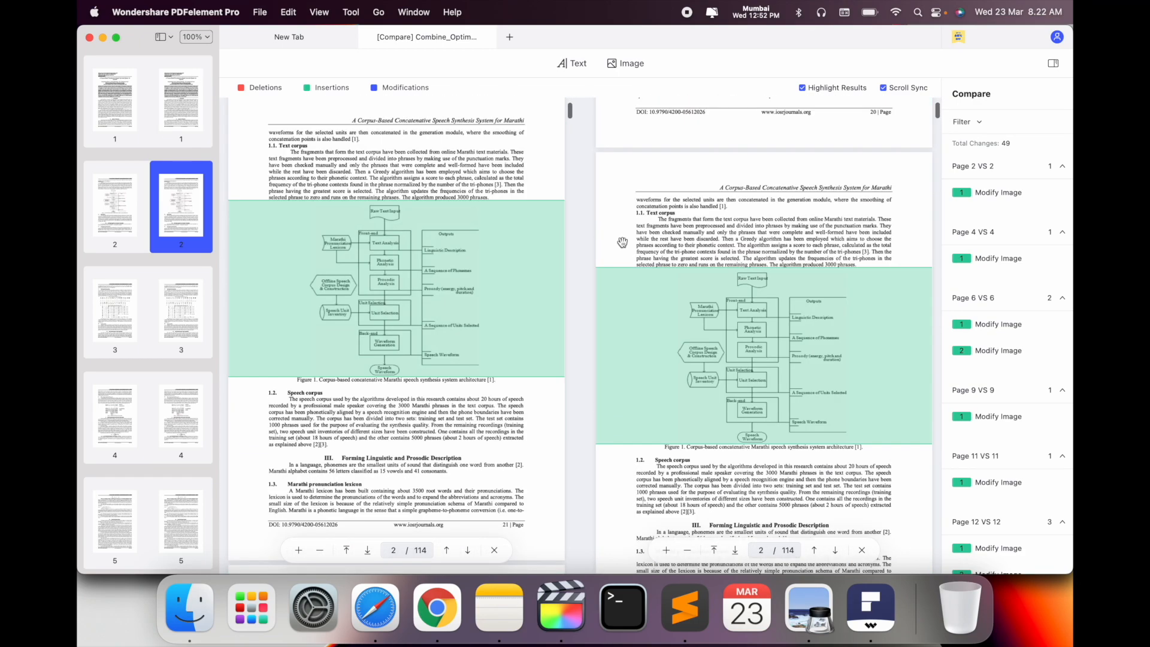
scroll(437, 228, up, 8)
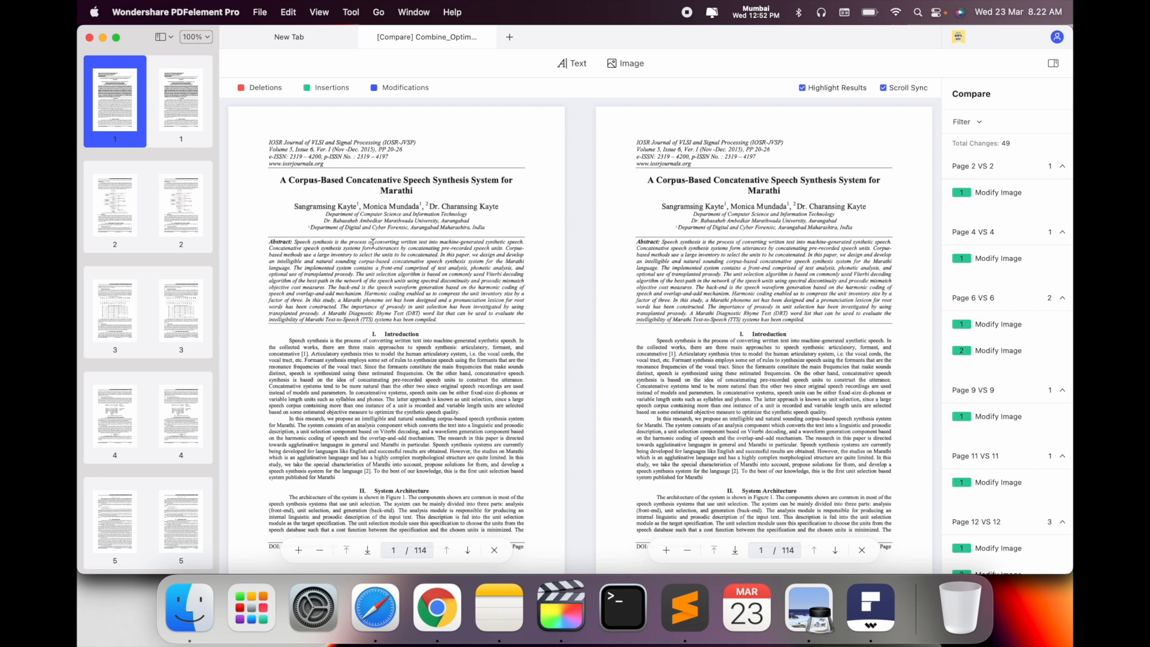
scroll(676, 326, up, 3)
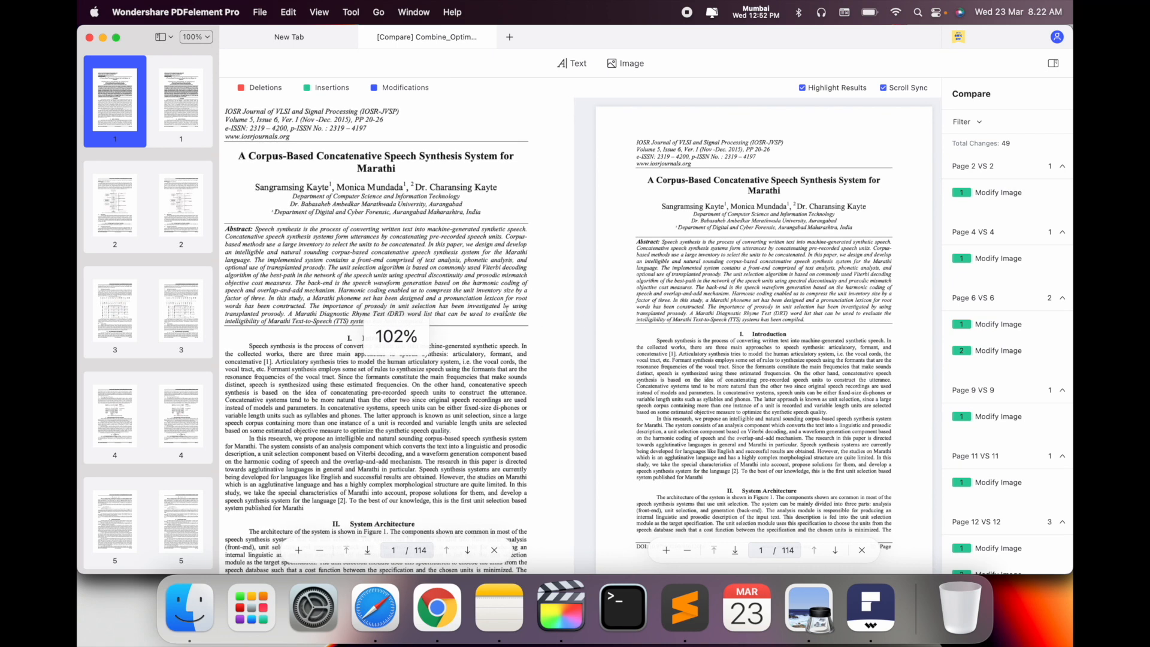
scroll(756, 337, up, 4)
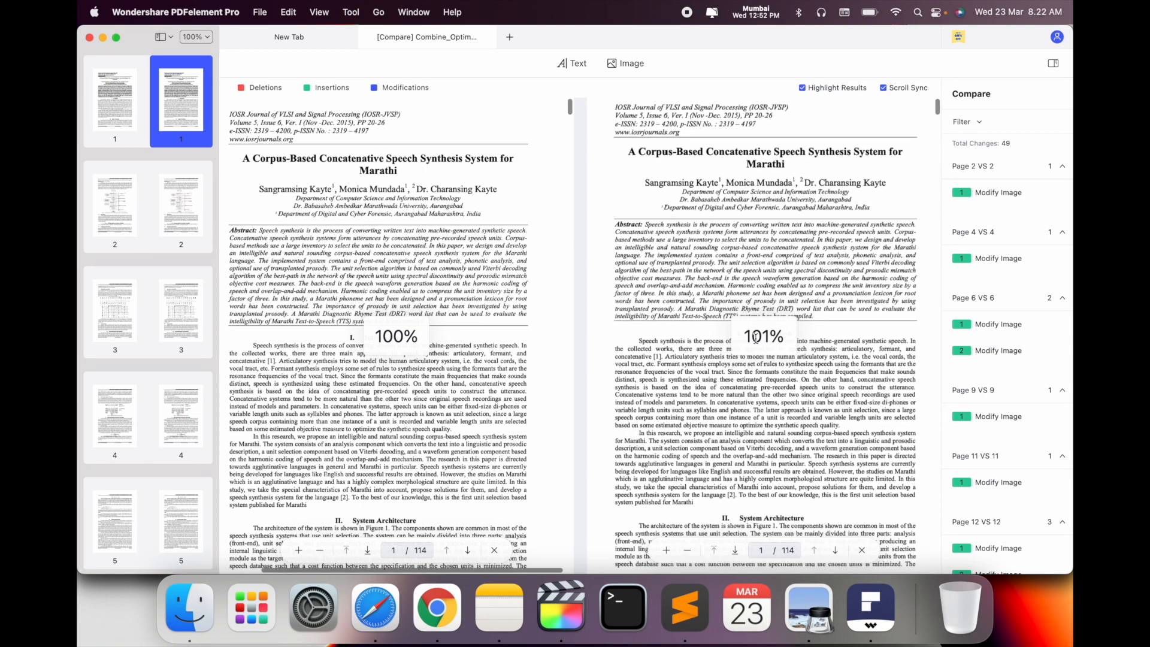
scroll(756, 337, down, 4)
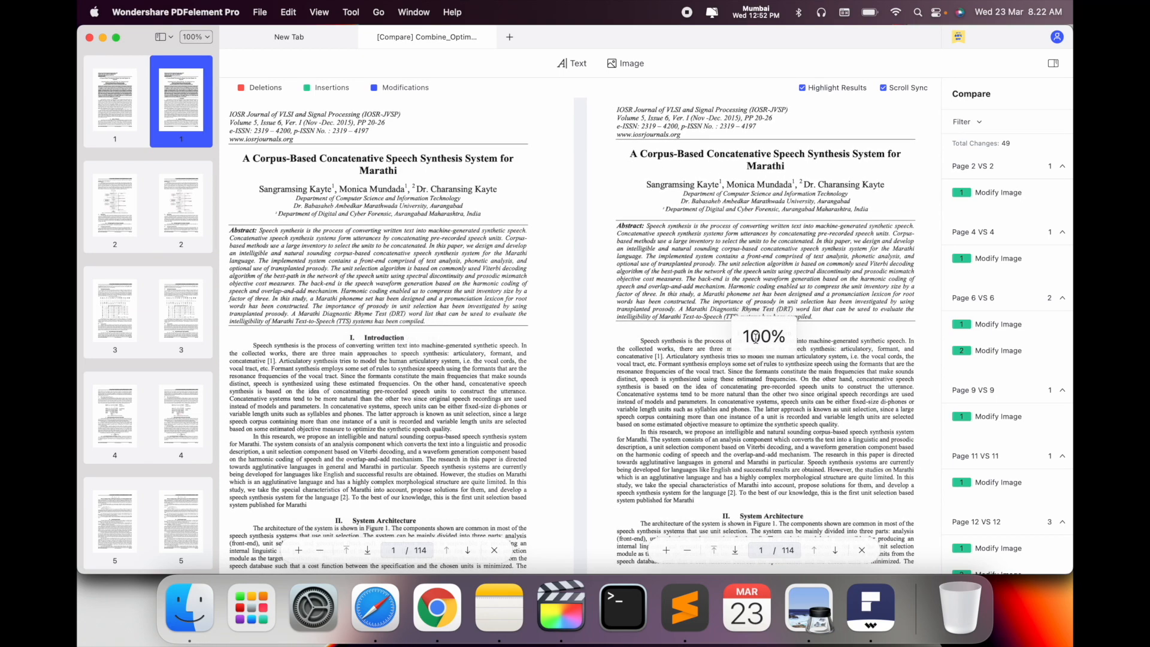
scroll(756, 337, down, 5)
scroll(424, 446, down, 6)
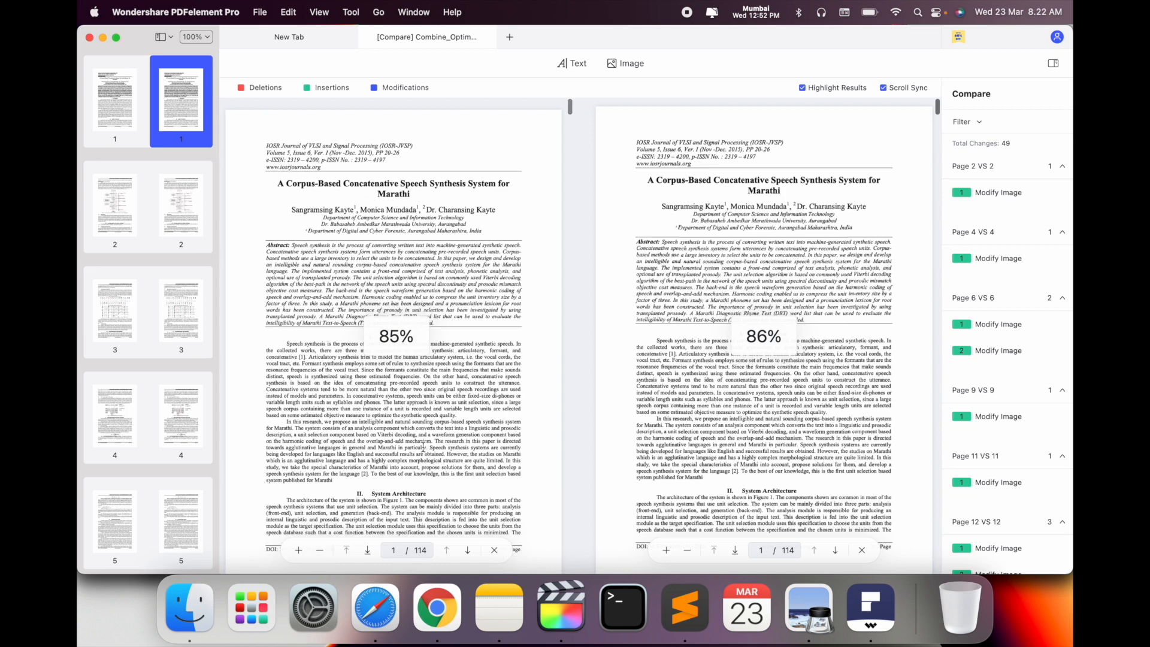
scroll(423, 446, up, 1)
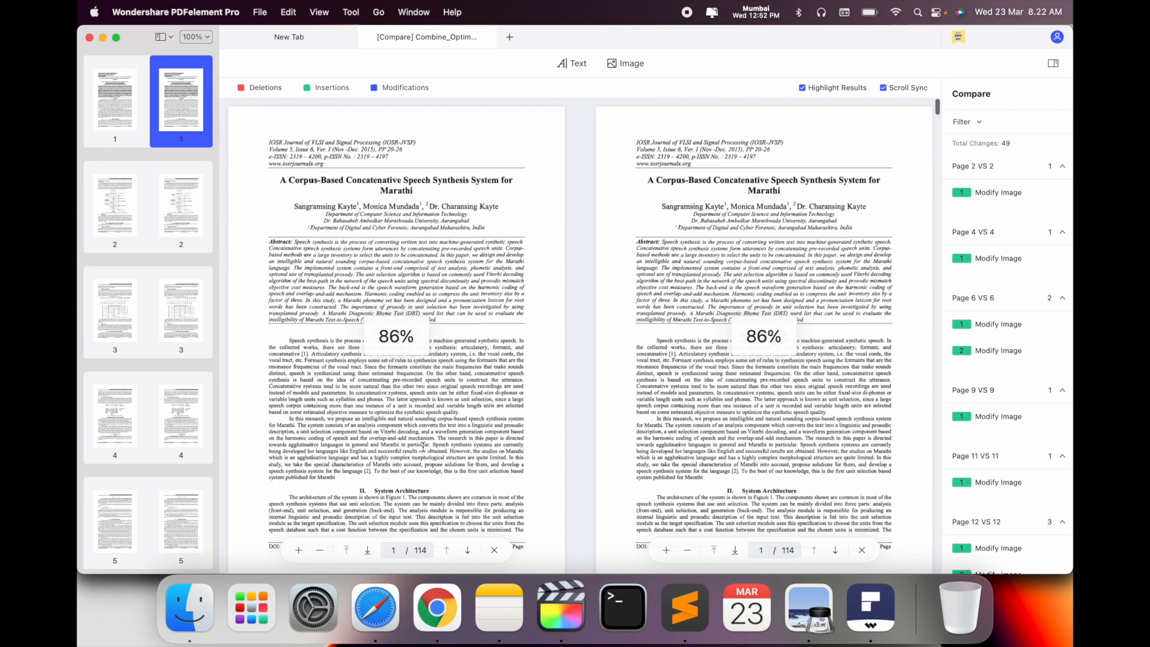